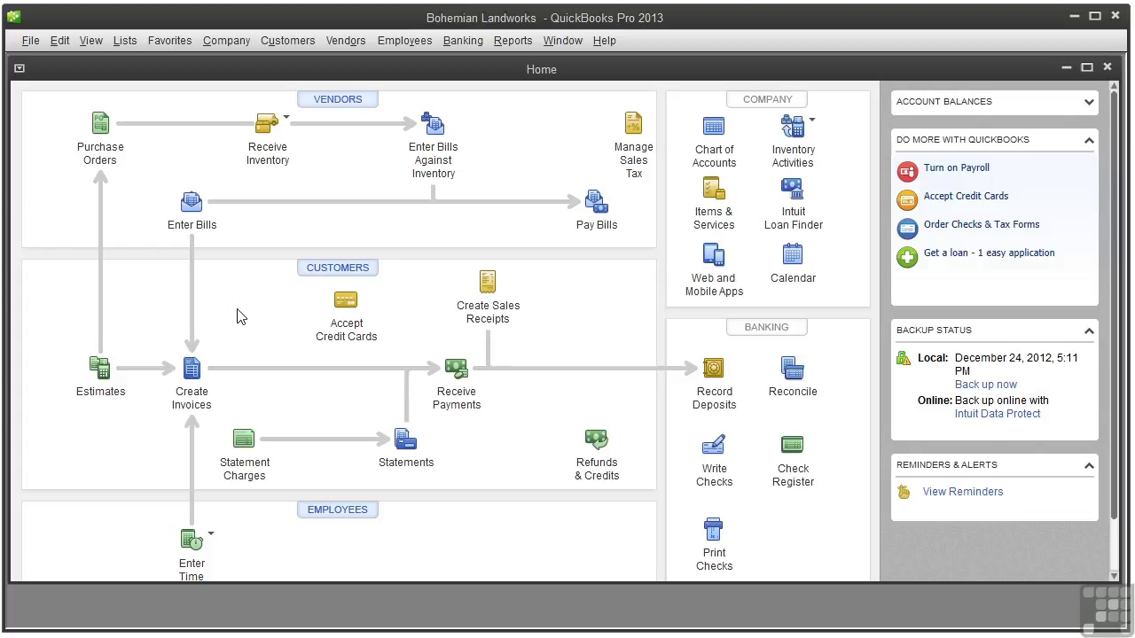
# Start a new estimate for the second customer in the customer list and assign it the Landscaping class.
pyautogui.click(101, 368)
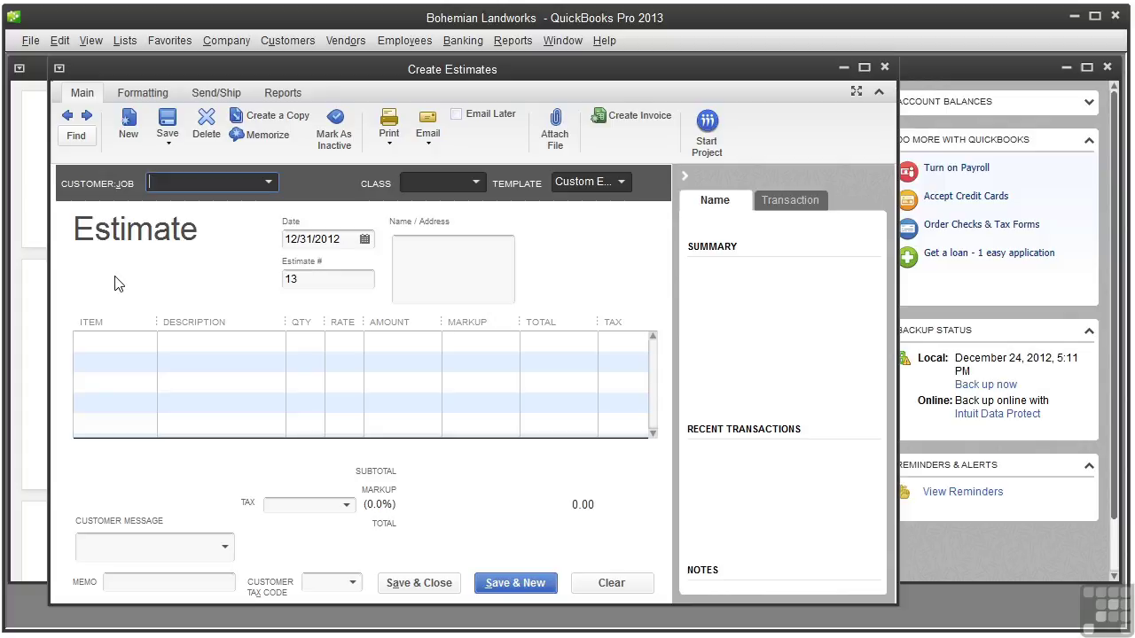
pyautogui.click(269, 184)
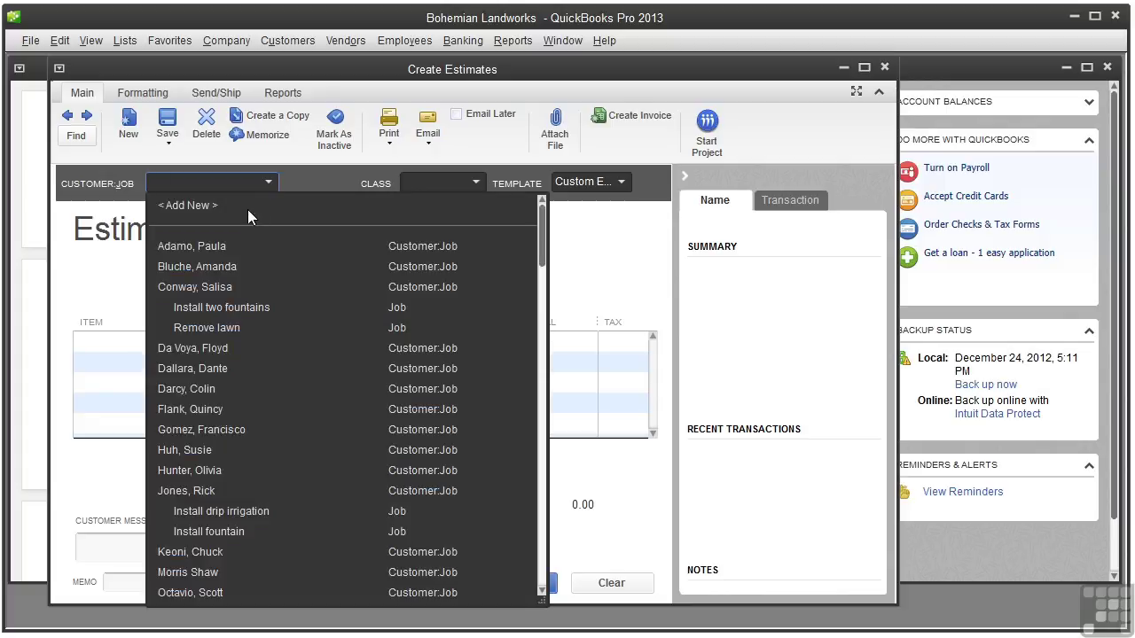
pyautogui.click(223, 267)
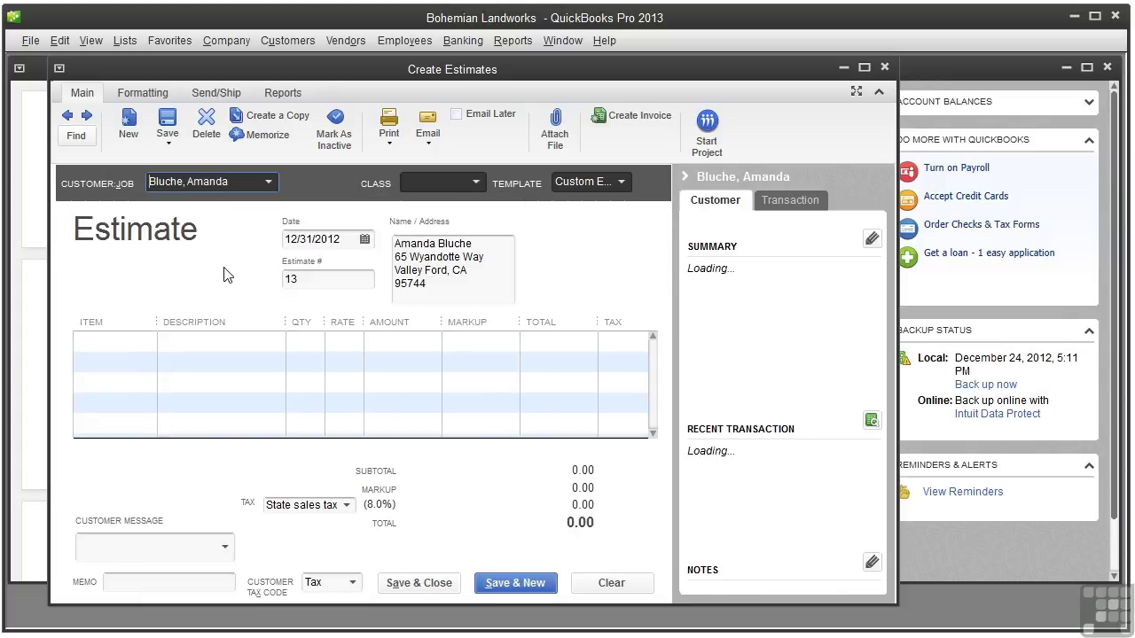
pyautogui.click(476, 184)
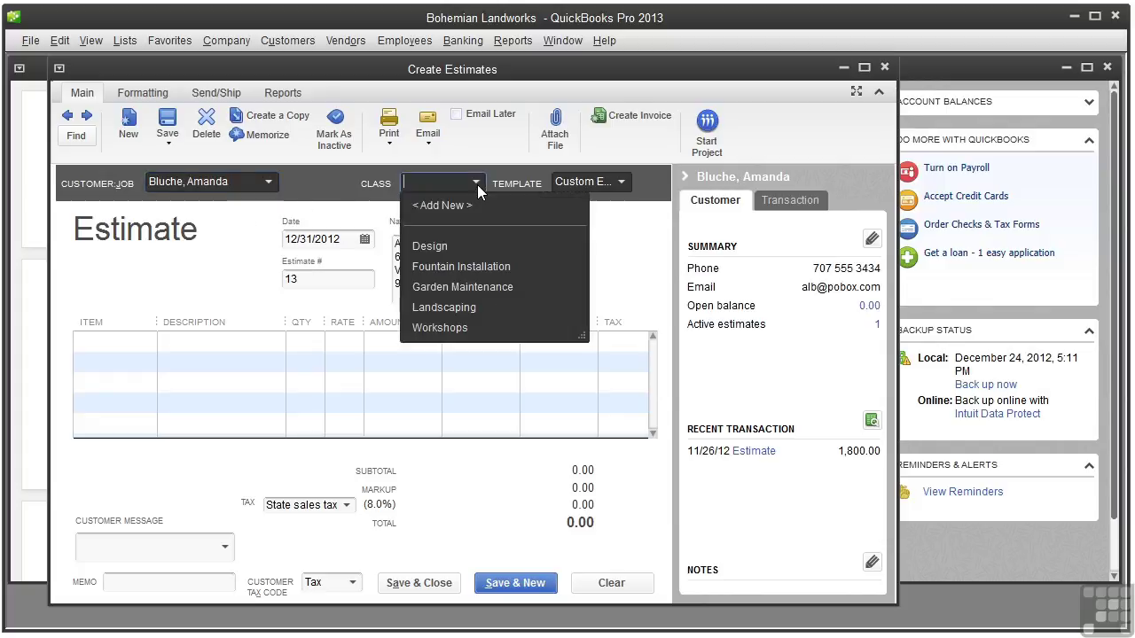
pyautogui.click(457, 307)
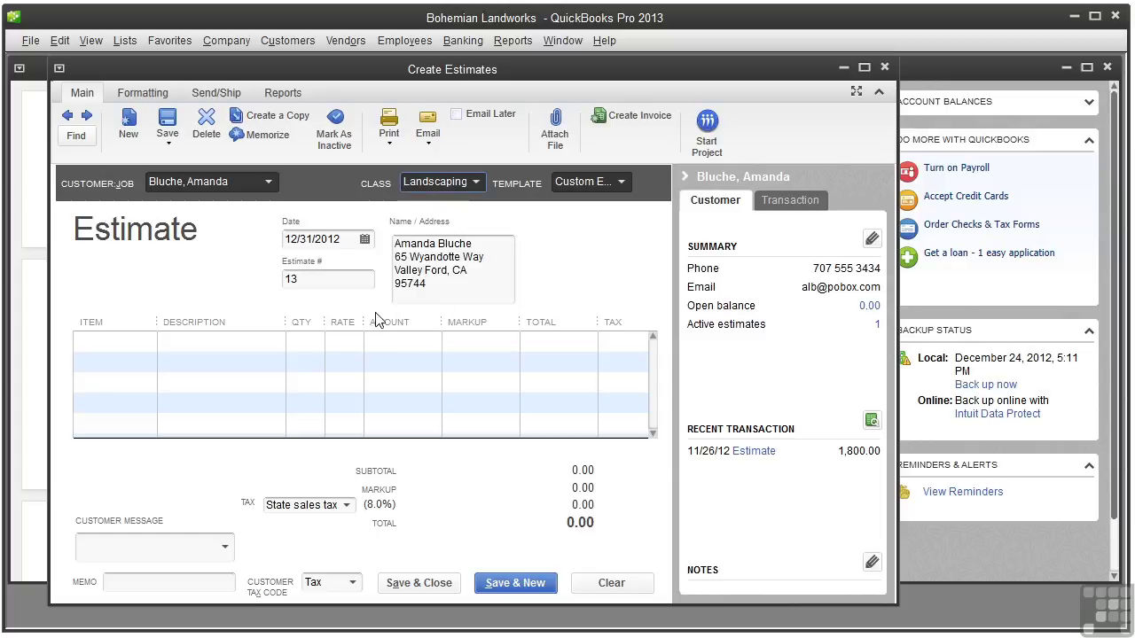
# Add the Install Drip Irrigation service as the estimate's first line item with a quantity of 20.
pyautogui.click(143, 341)
pyautogui.click(146, 341)
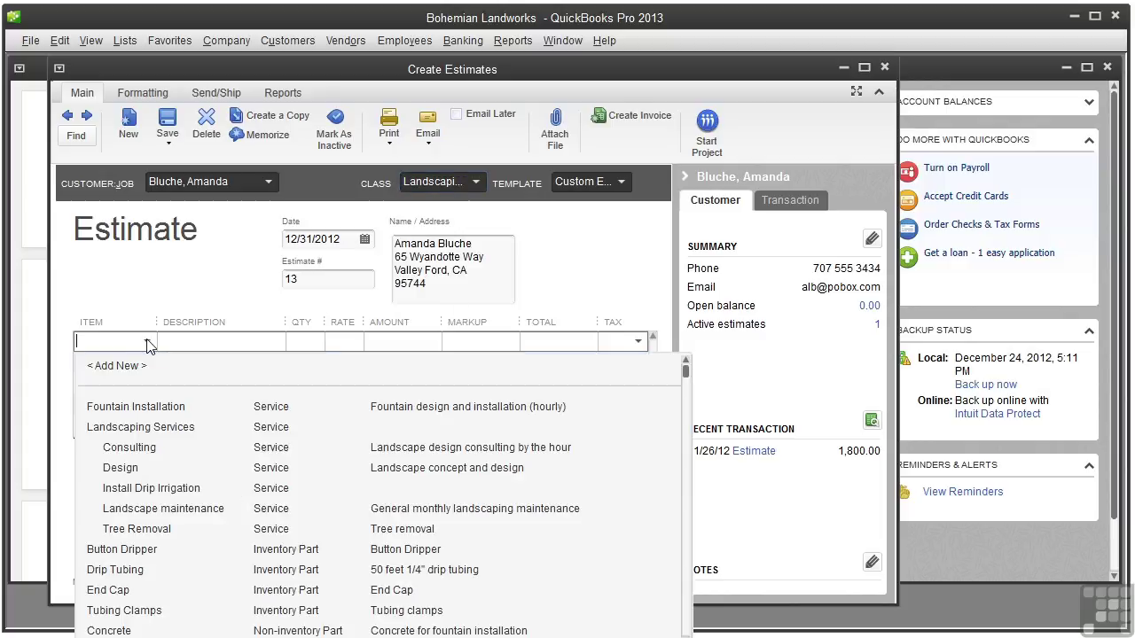
pyautogui.click(163, 488)
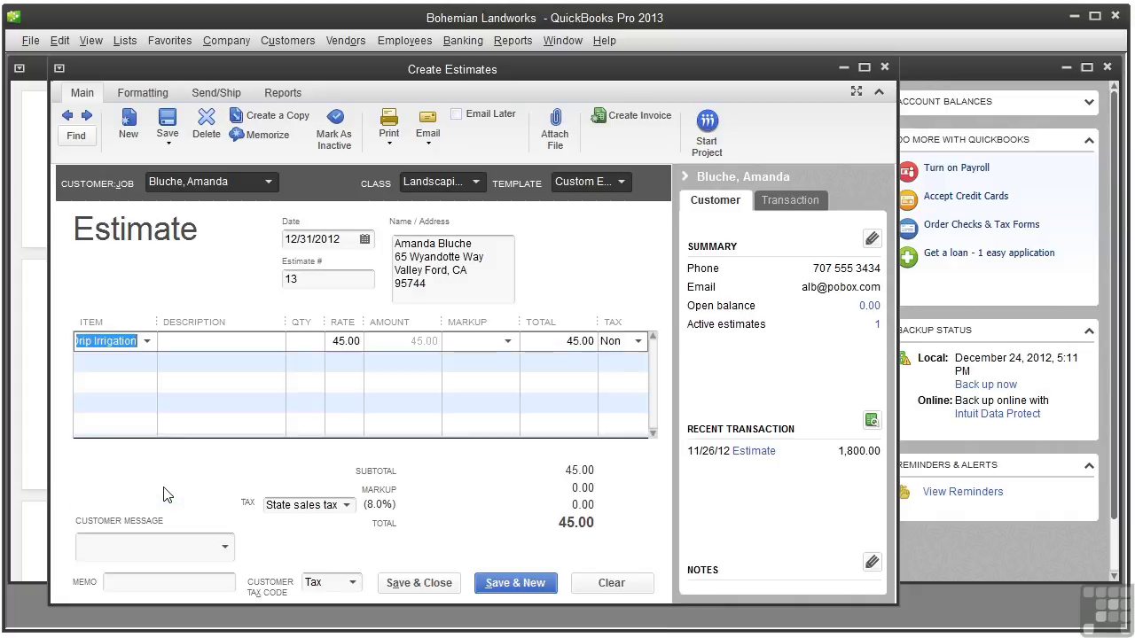
pyautogui.click(296, 342)
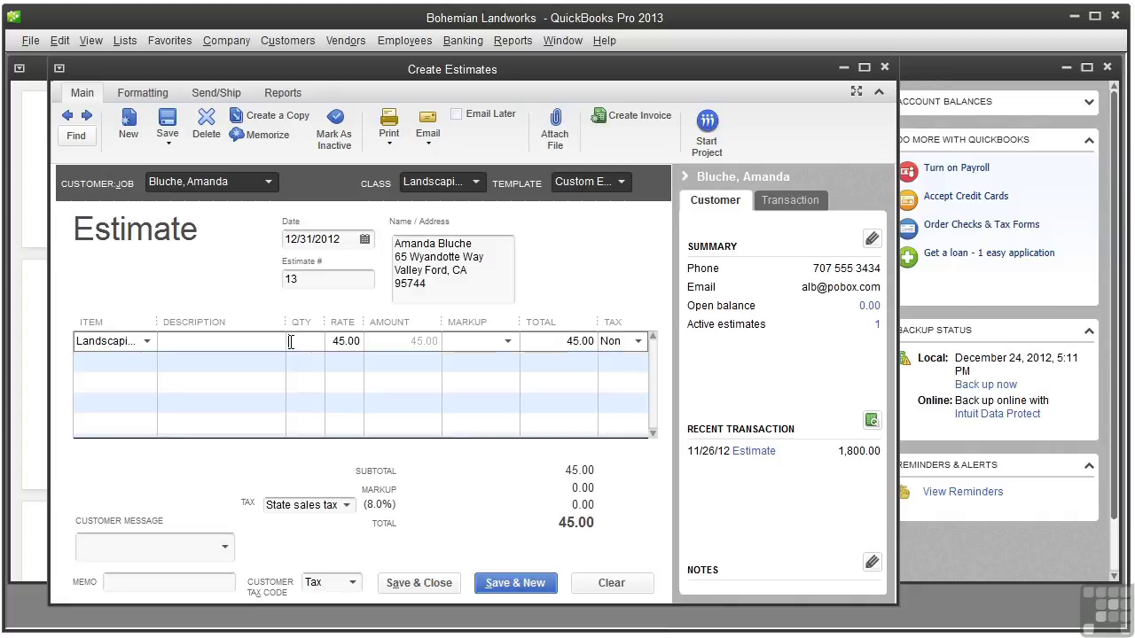
pyautogui.write('20')
pyautogui.press('Tab')
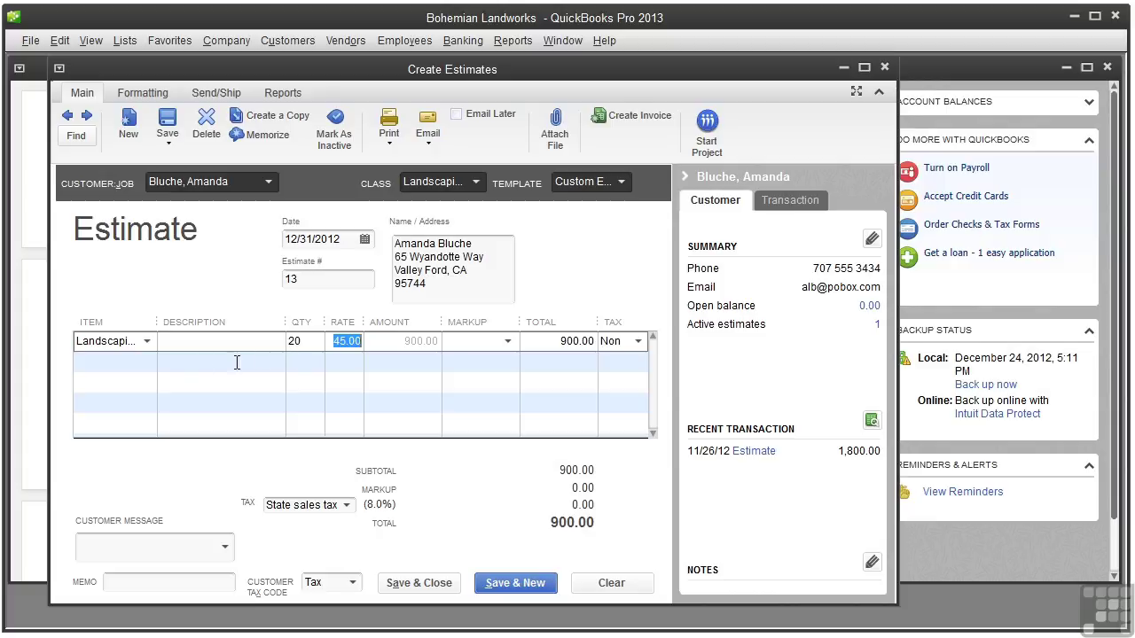
# Add the Irritgation Kit group on the second line with a quantity of 5, and save and close the estimate.
pyautogui.click(145, 363)
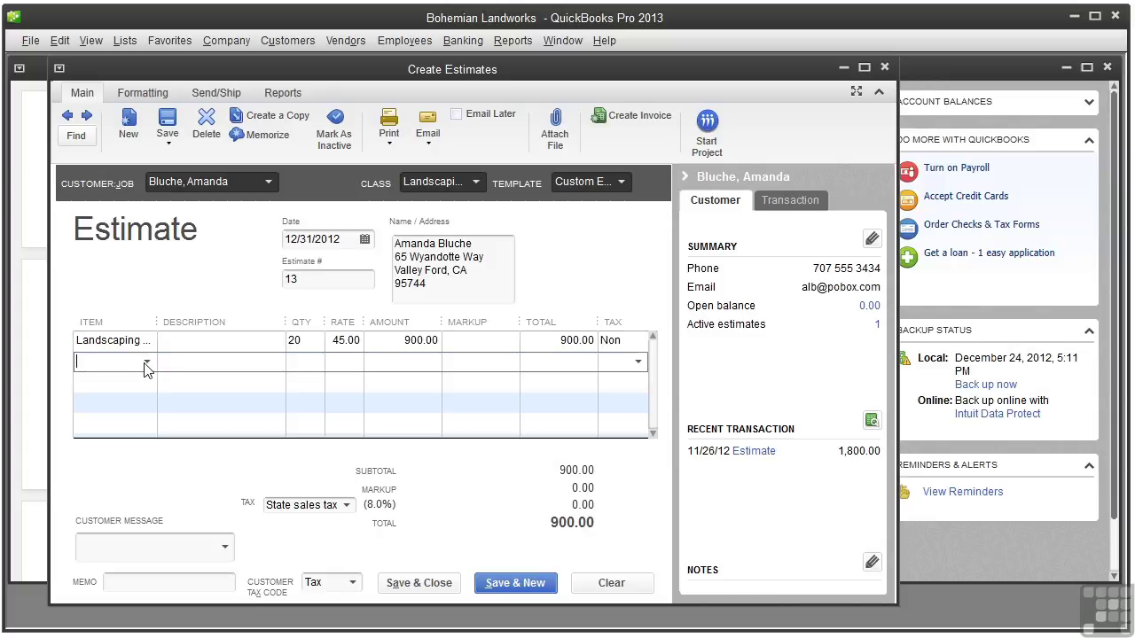
pyautogui.click(146, 362)
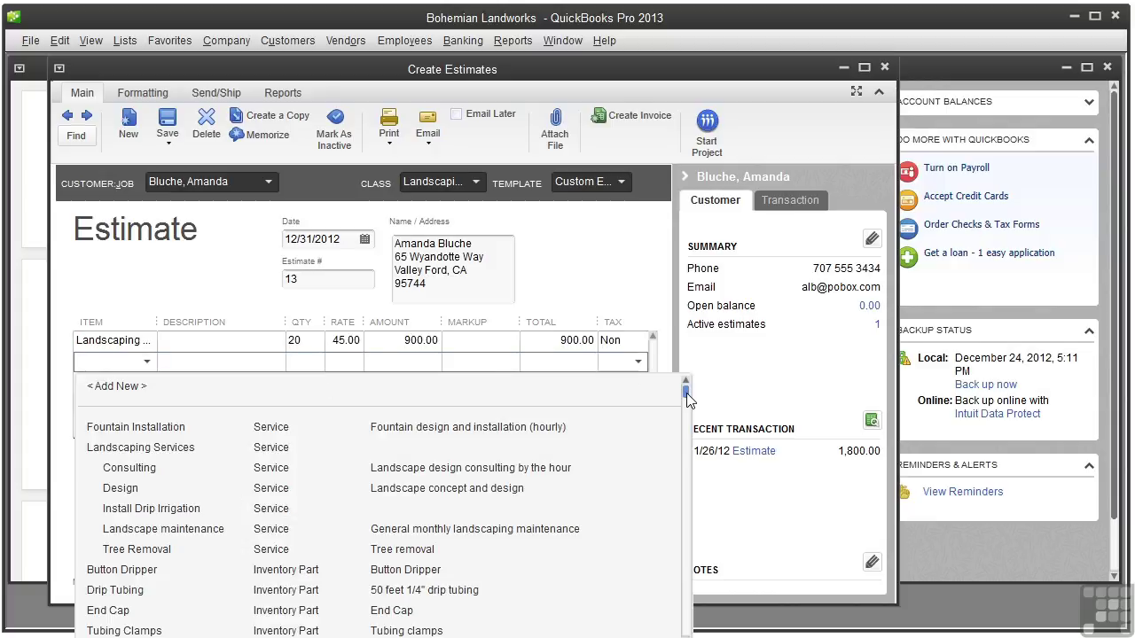
pyautogui.moveTo(684, 392); pyautogui.dragTo(687, 632)
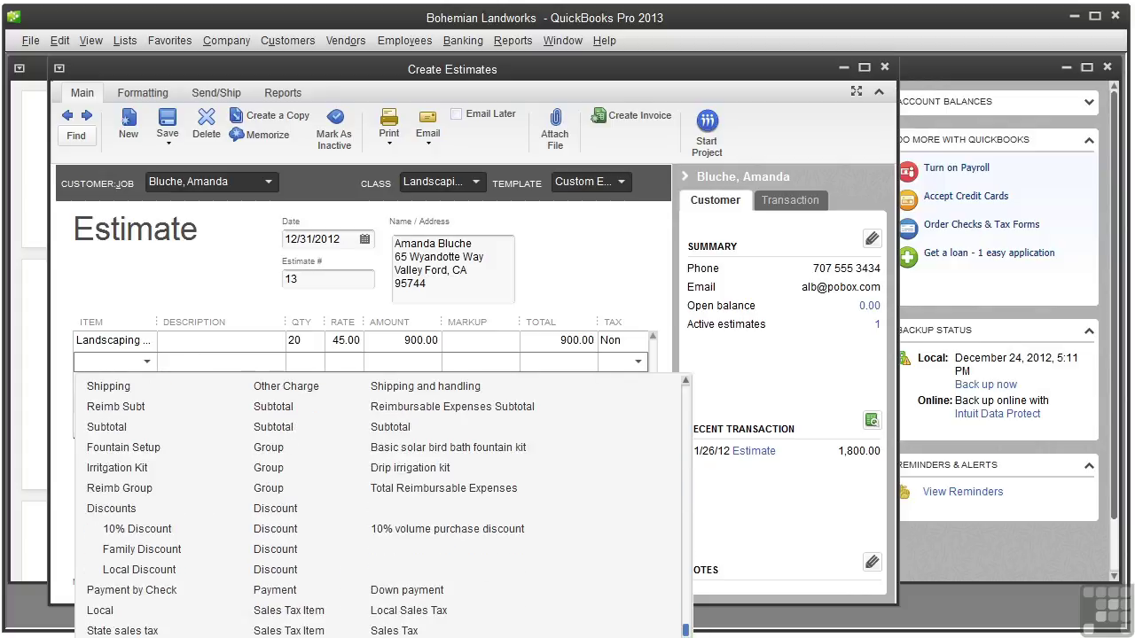
pyautogui.click(124, 468)
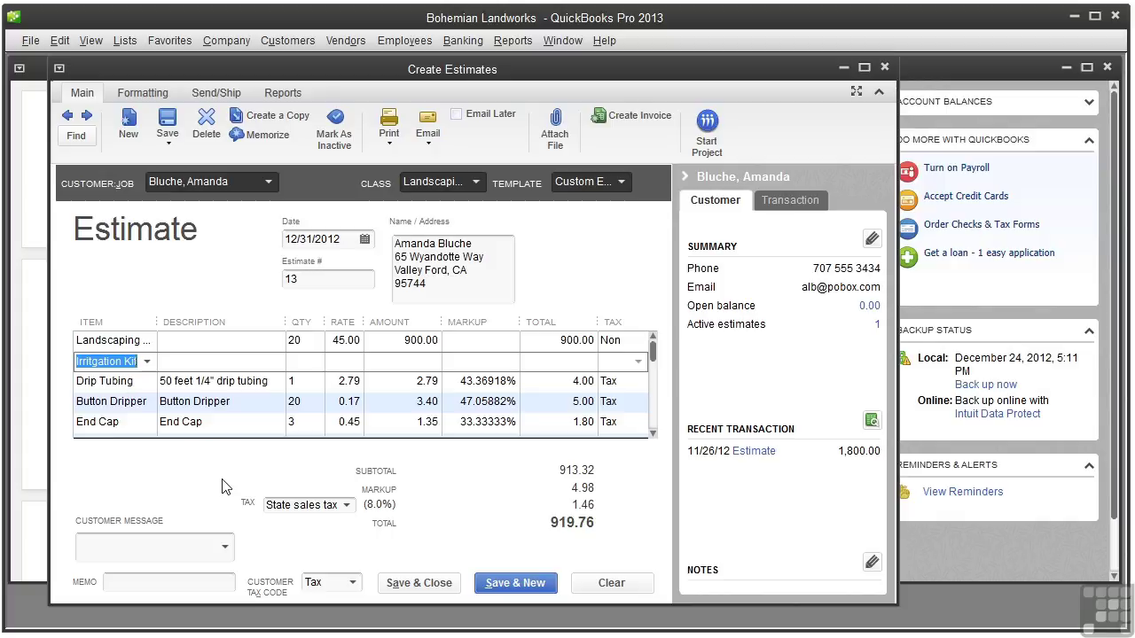
pyautogui.click(306, 367)
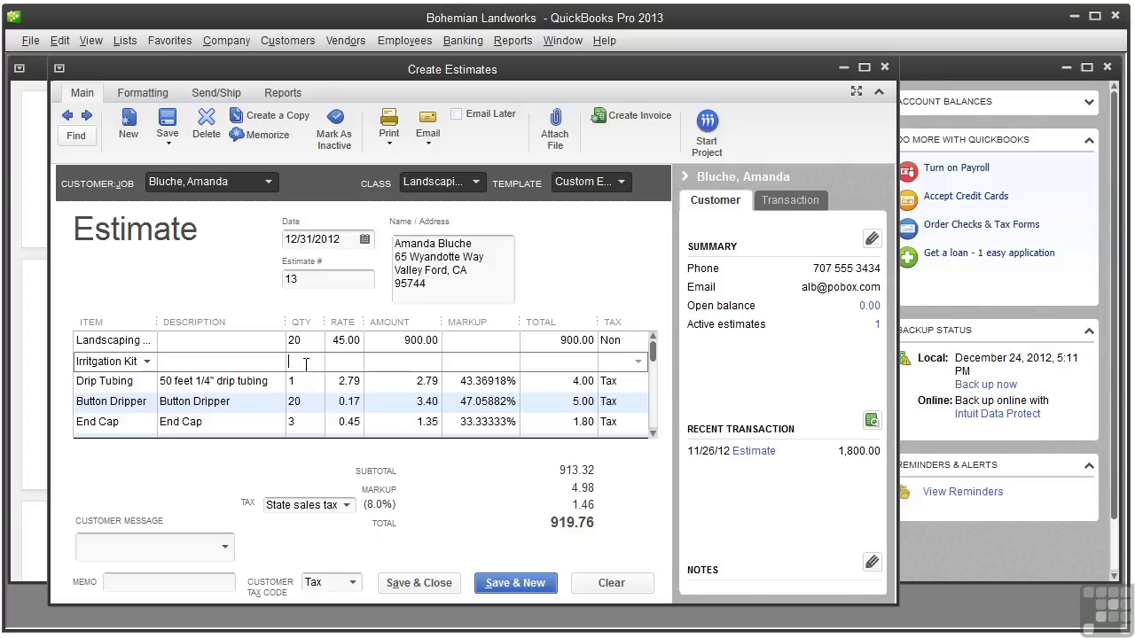
pyautogui.write('5')
pyautogui.press('Tab')
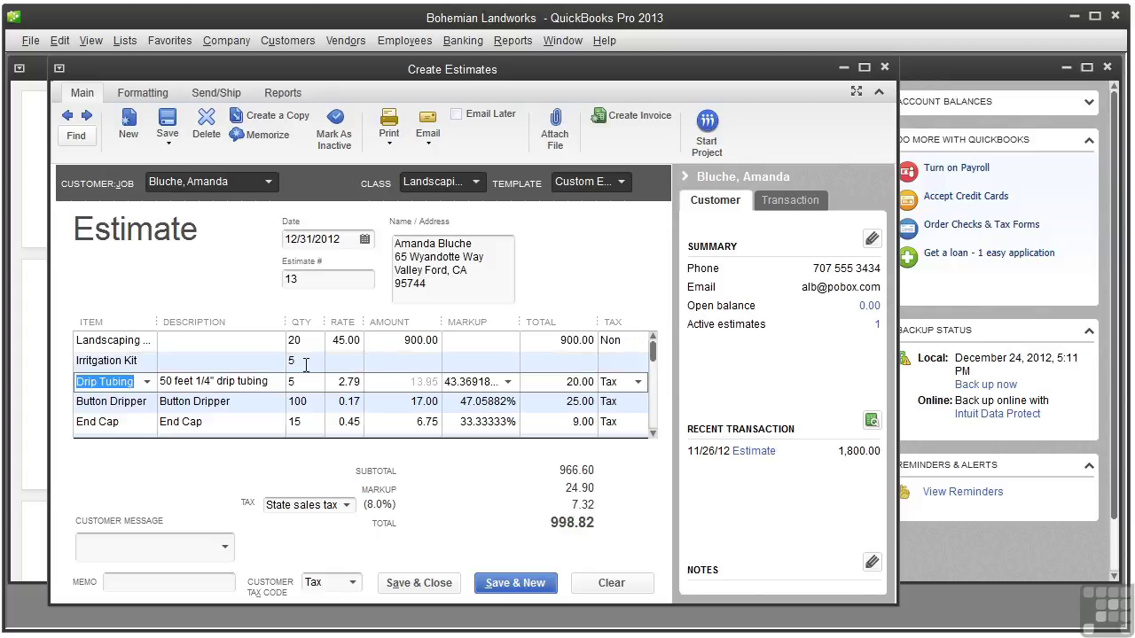
pyautogui.click(426, 584)
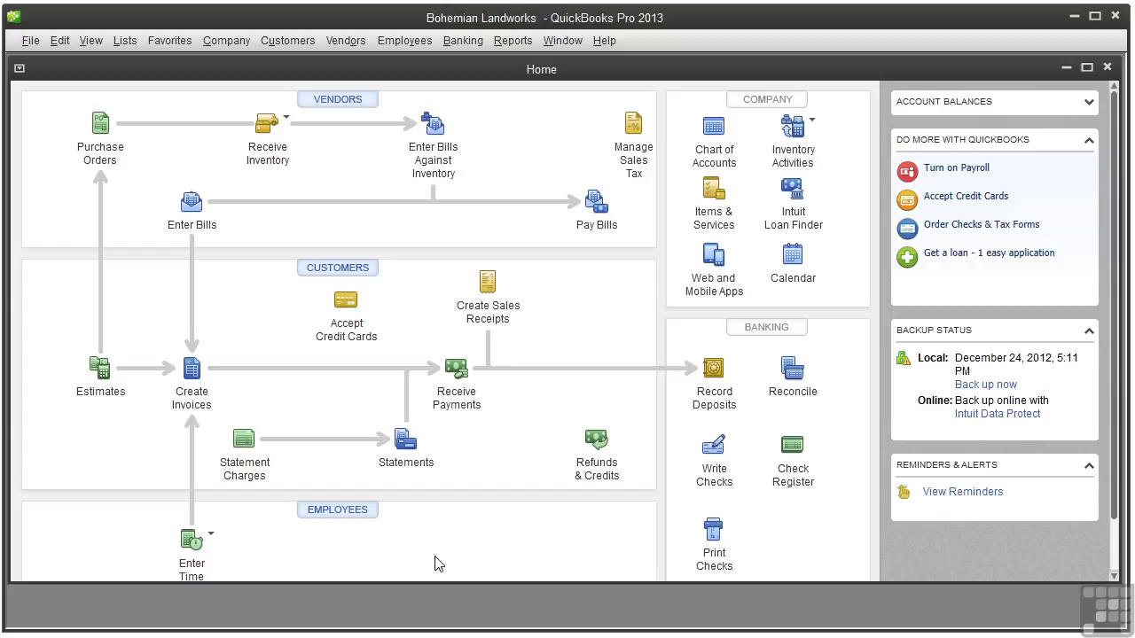
# Open the customer's estimate dated 12/31/2012 from the estimate transactions in the Customer Center.
pyautogui.click(321, 270)
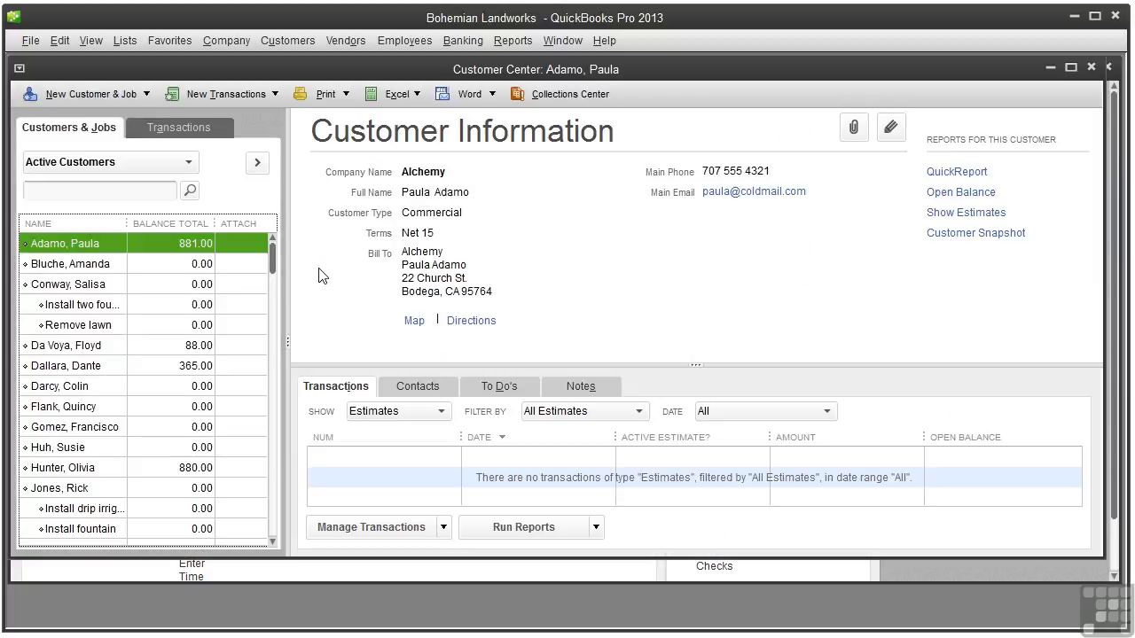
pyautogui.click(186, 134)
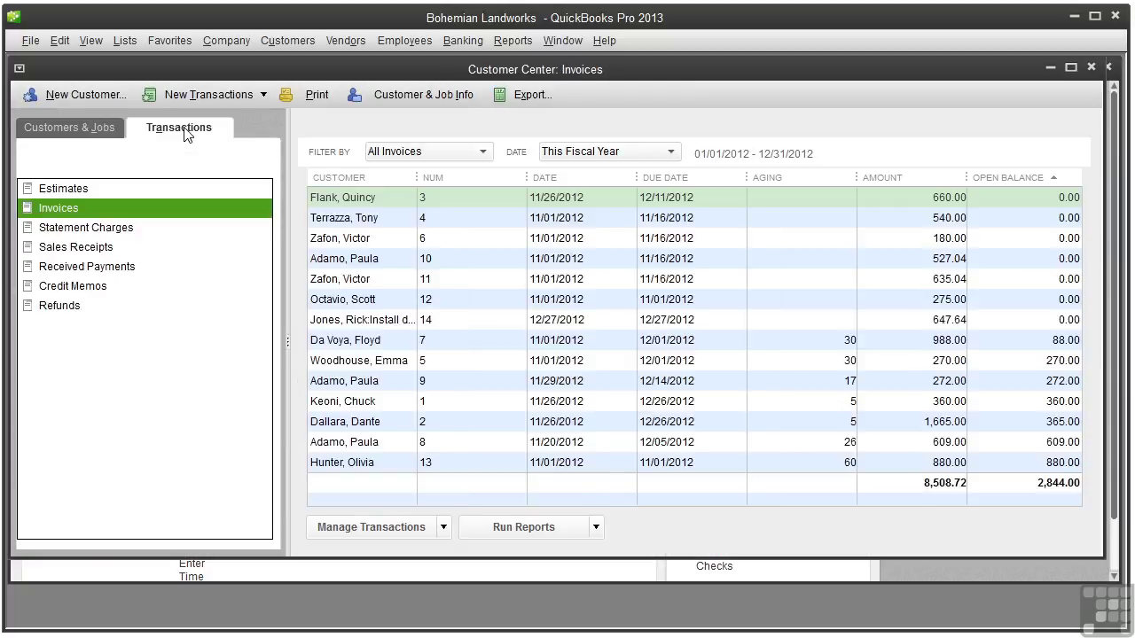
pyautogui.click(136, 190)
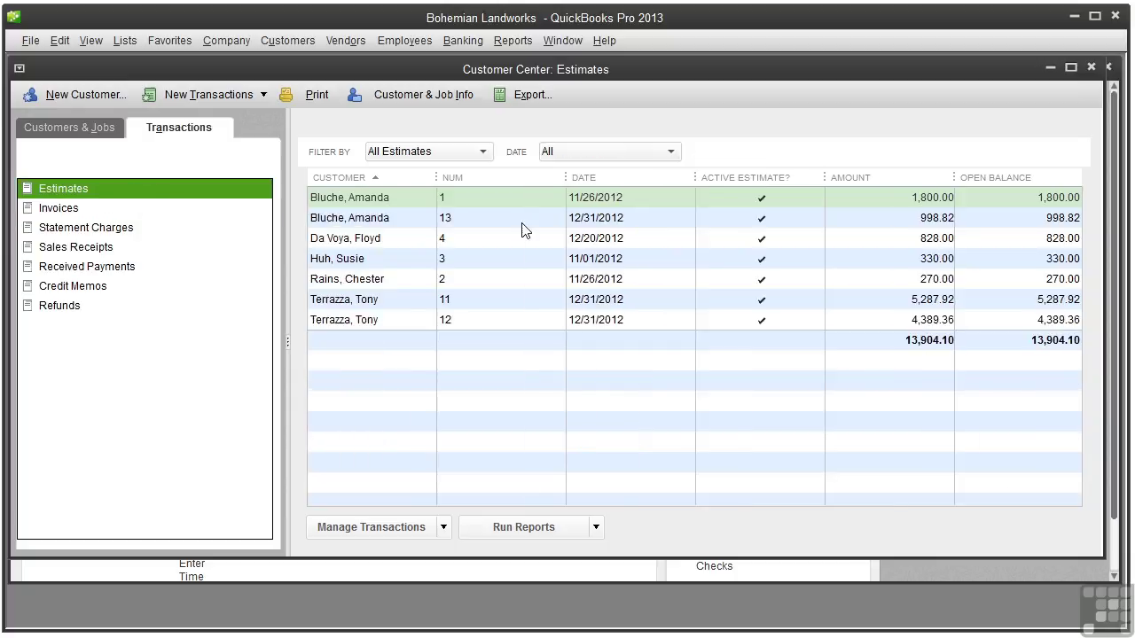
pyautogui.doubleClick(613, 218)
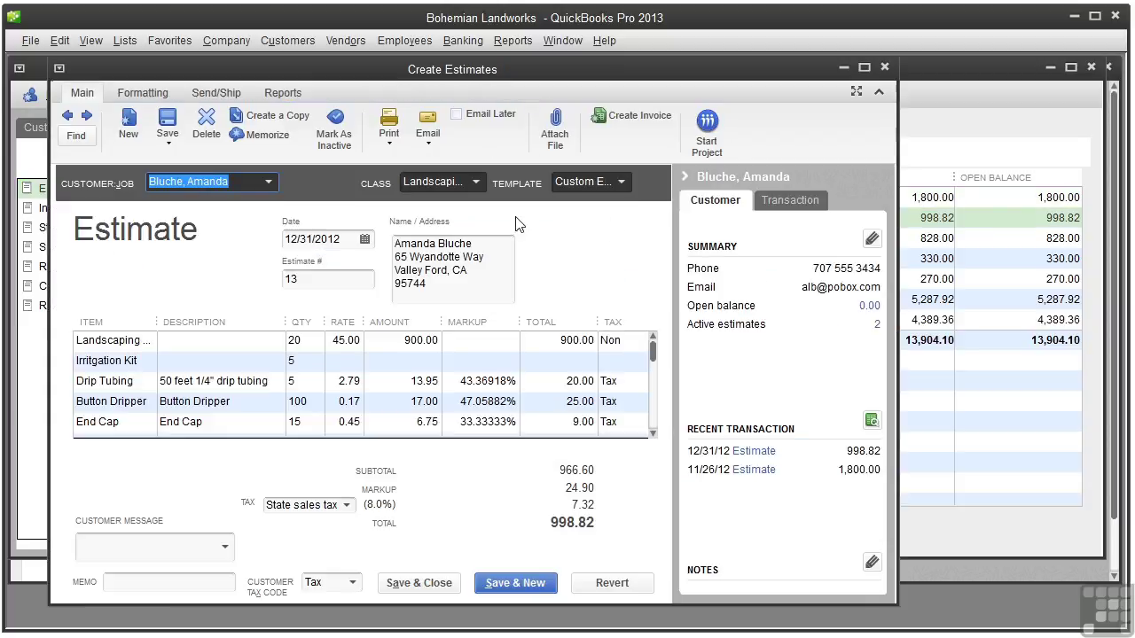
# Memorize the estimate as "Irrigation estimate" with Do Not Remind Me selected, and close the estimate and the Customer Center.
pyautogui.click(259, 135)
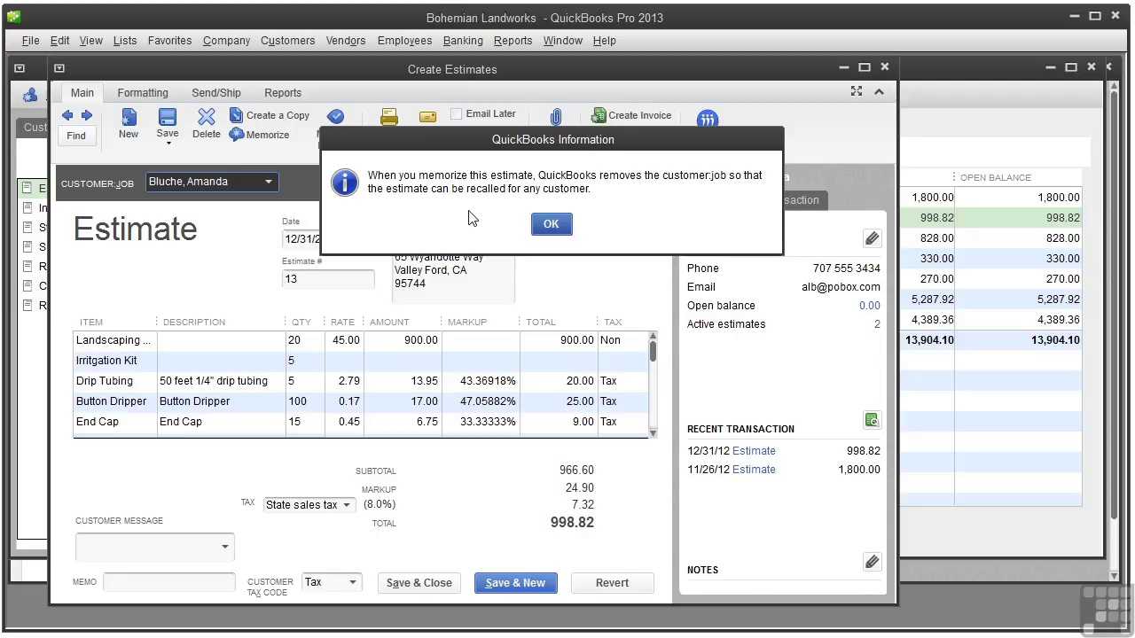
pyautogui.click(551, 225)
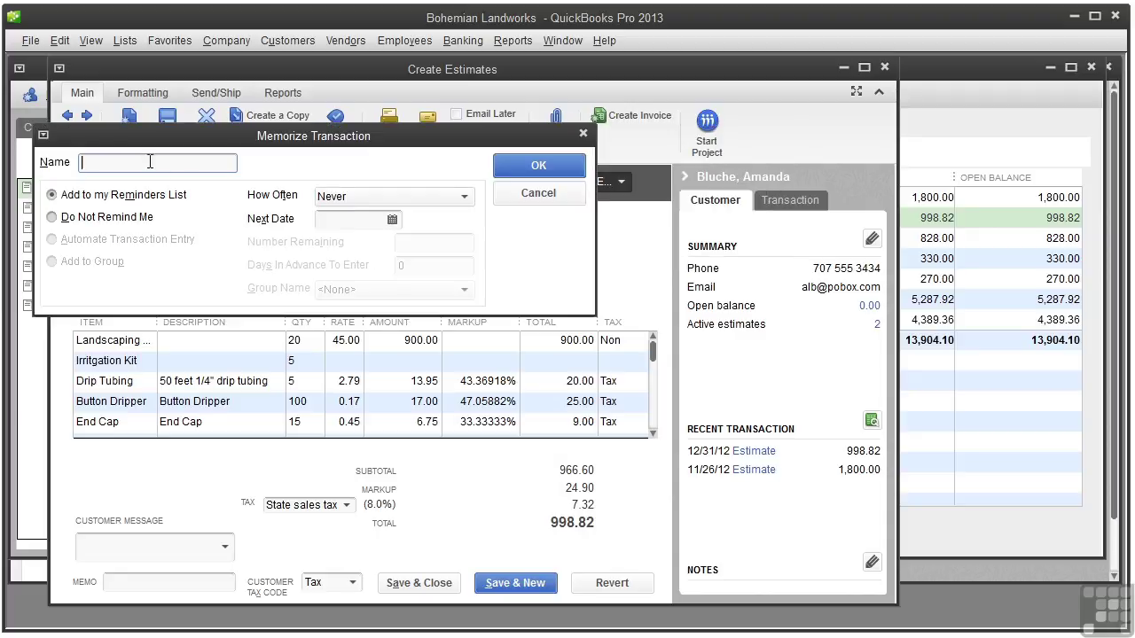
pyautogui.write('Irrigation estimate')
pyautogui.click(51, 218)
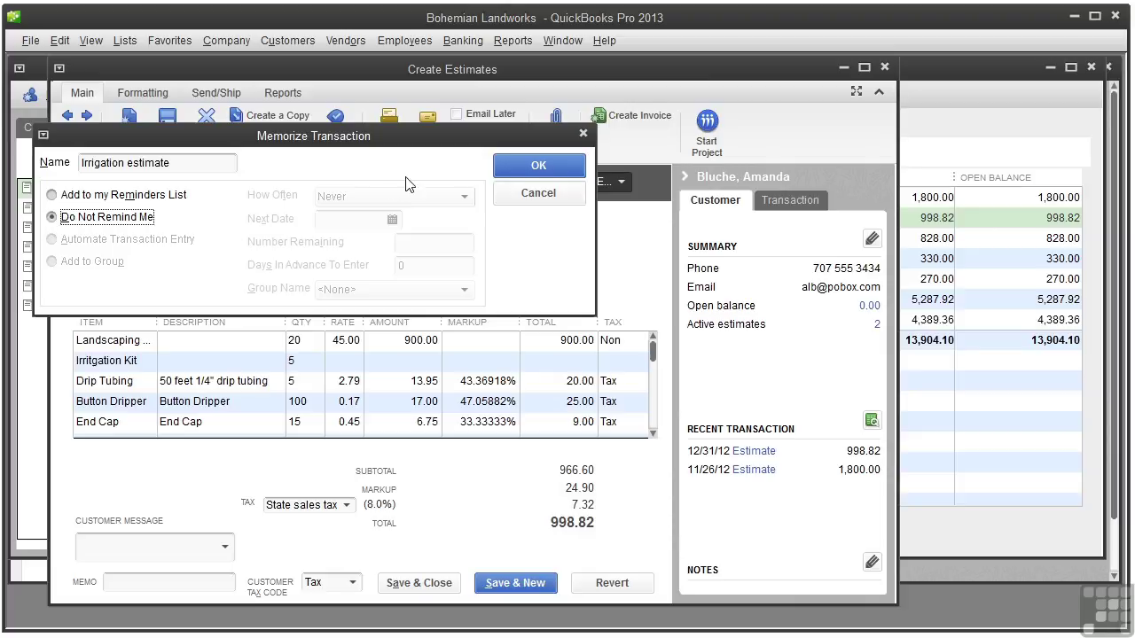
pyautogui.click(553, 163)
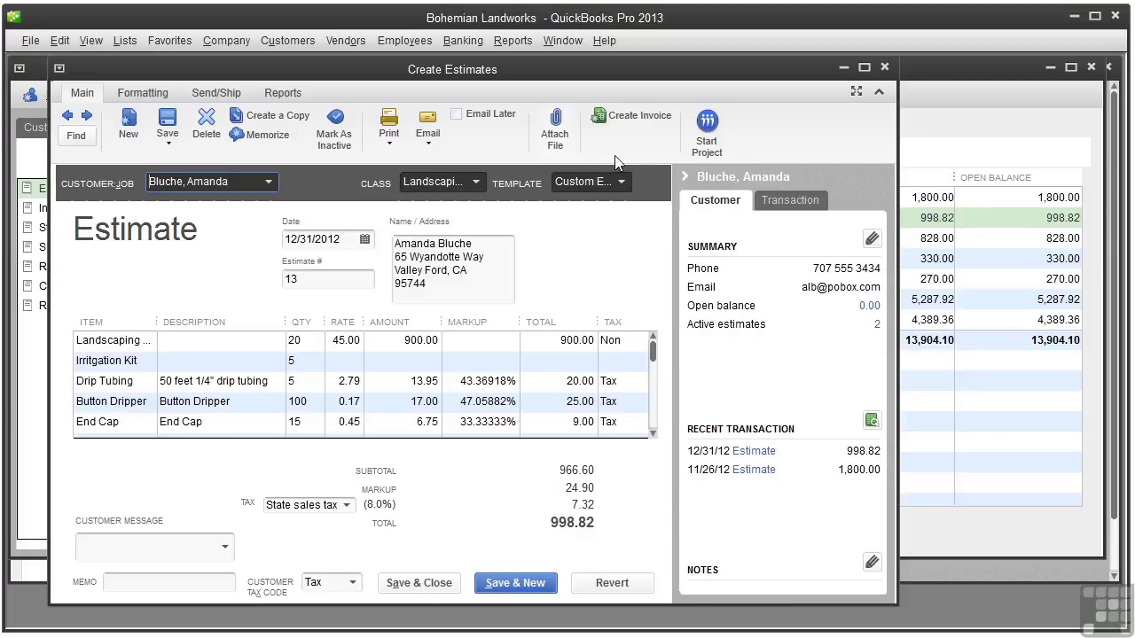
pyautogui.click(884, 68)
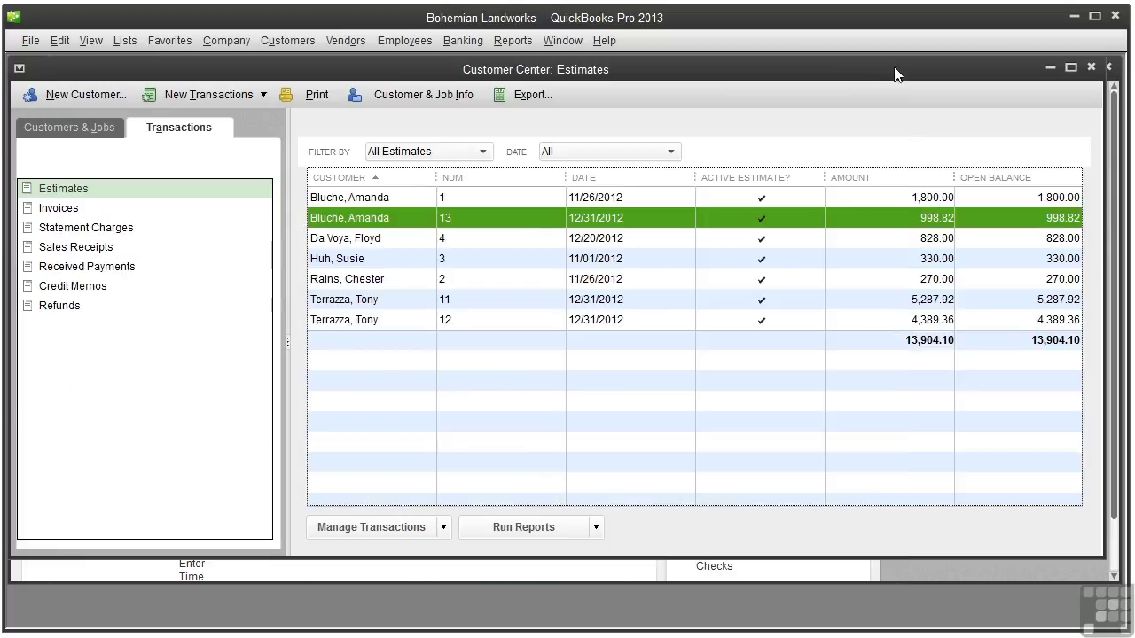
pyautogui.click(1092, 68)
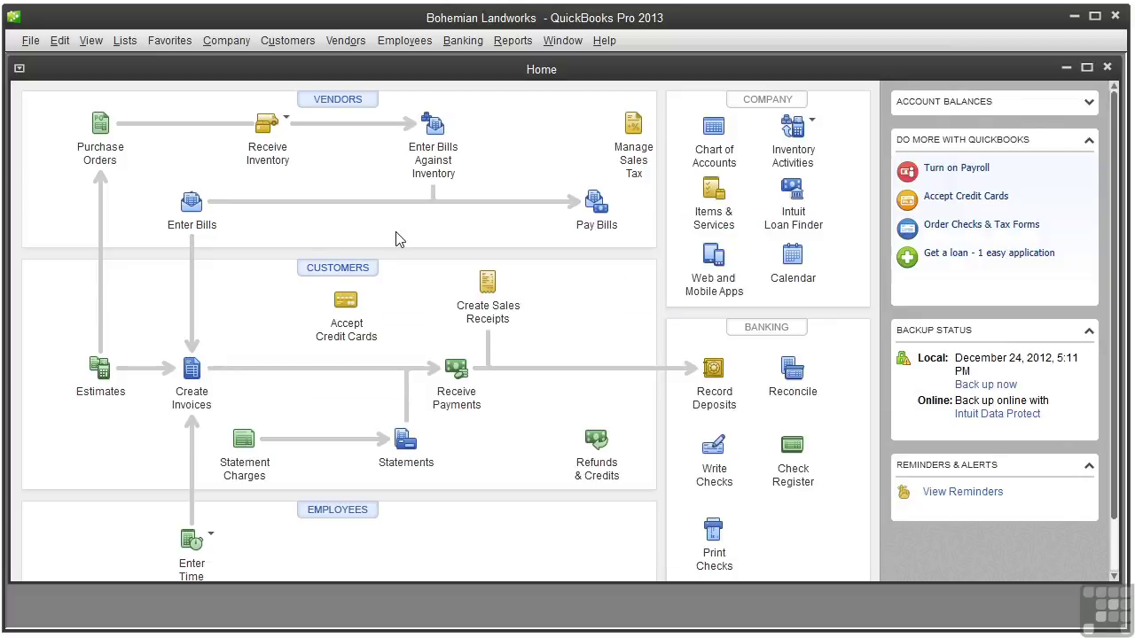
# Open the Memorized Transaction List and enlarge its window and columns so the entries are readable.
pyautogui.click(124, 41)
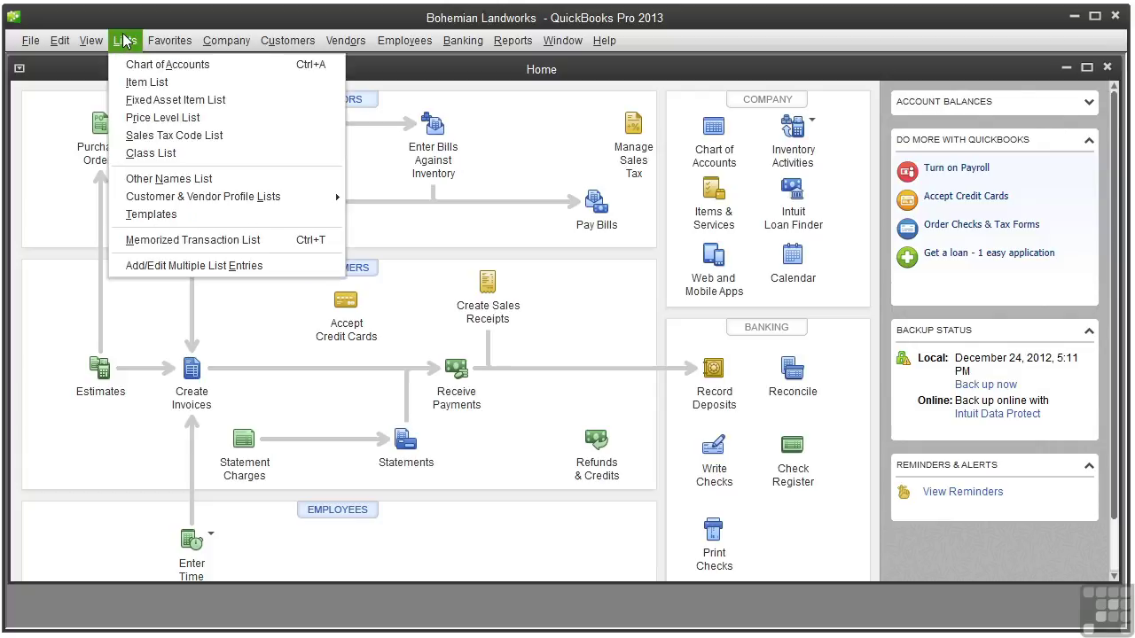
pyautogui.click(230, 242)
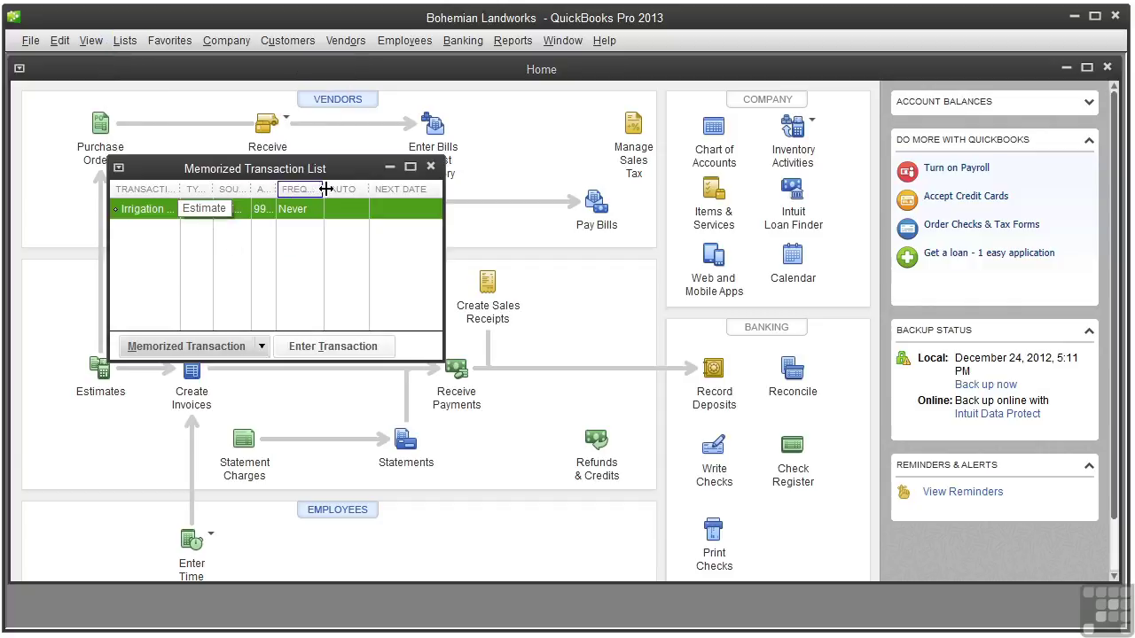
pyautogui.moveTo(443, 200); pyautogui.dragTo(652, 192)
pyautogui.moveTo(197, 190); pyautogui.dragTo(492, 190)
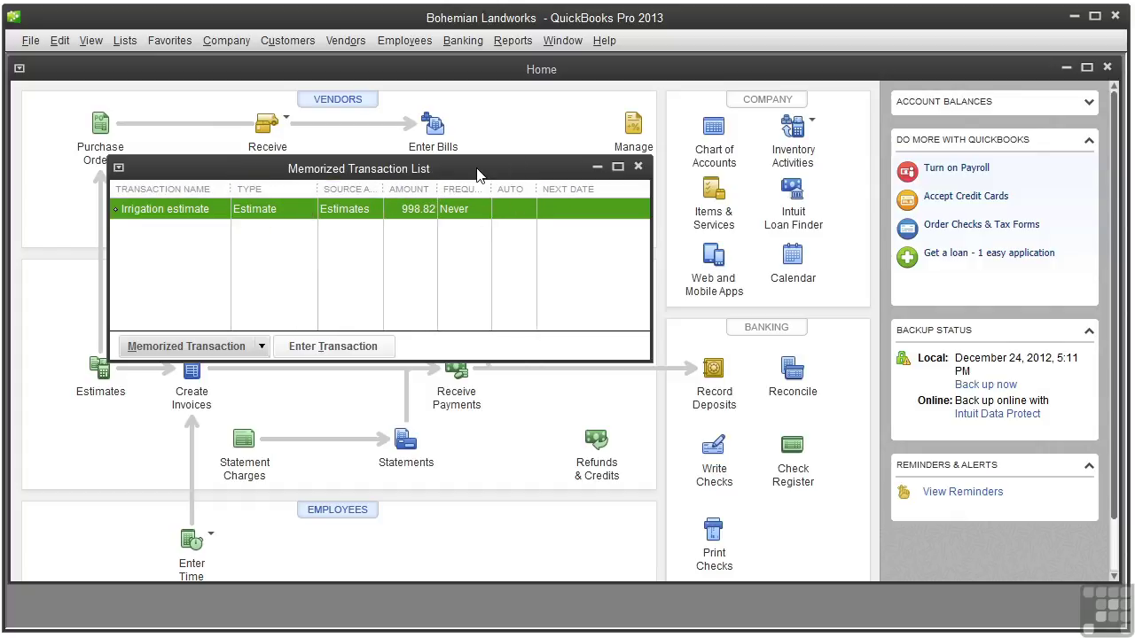
# Create a new estimate from the memorized "Irrigation estimate" and assign it to the first customer in the list.
pyautogui.doubleClick(293, 209)
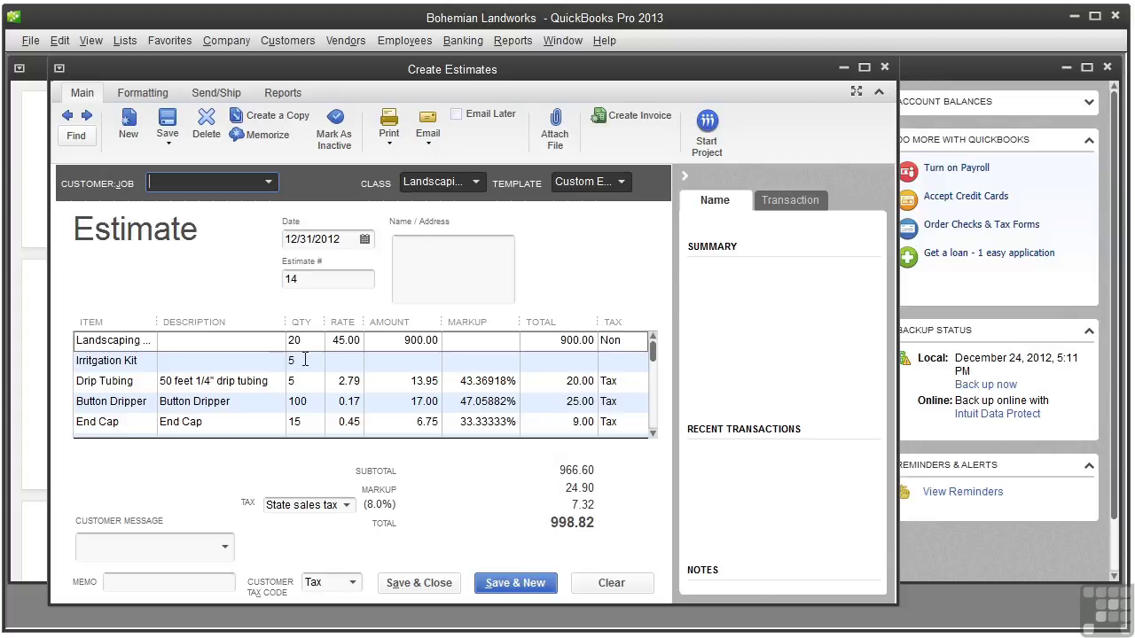
pyautogui.click(268, 182)
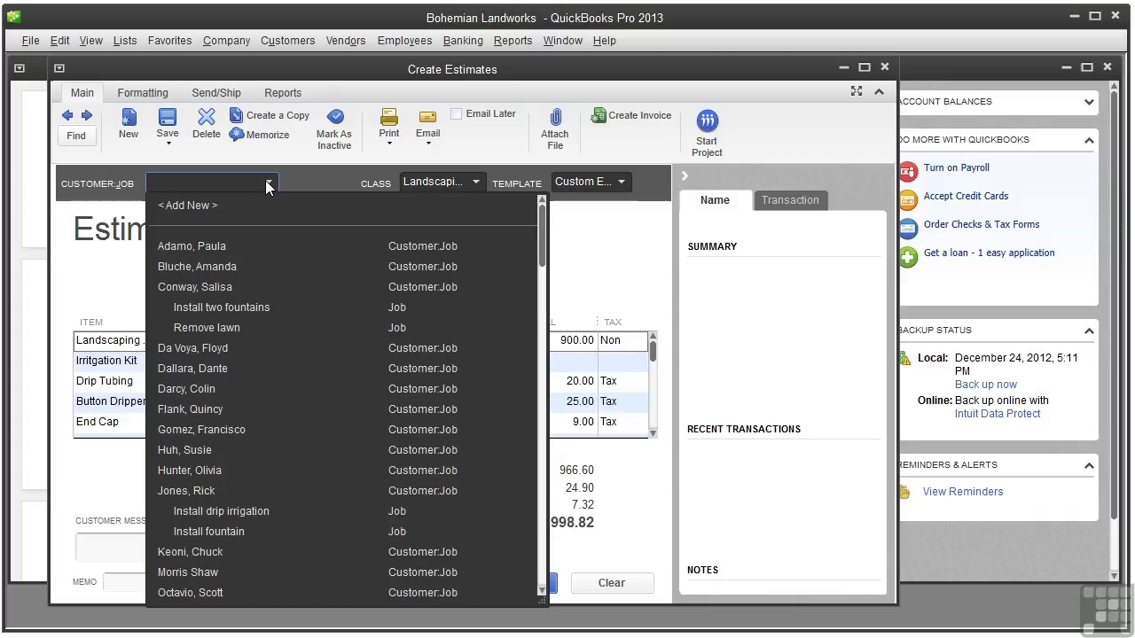
pyautogui.click(240, 246)
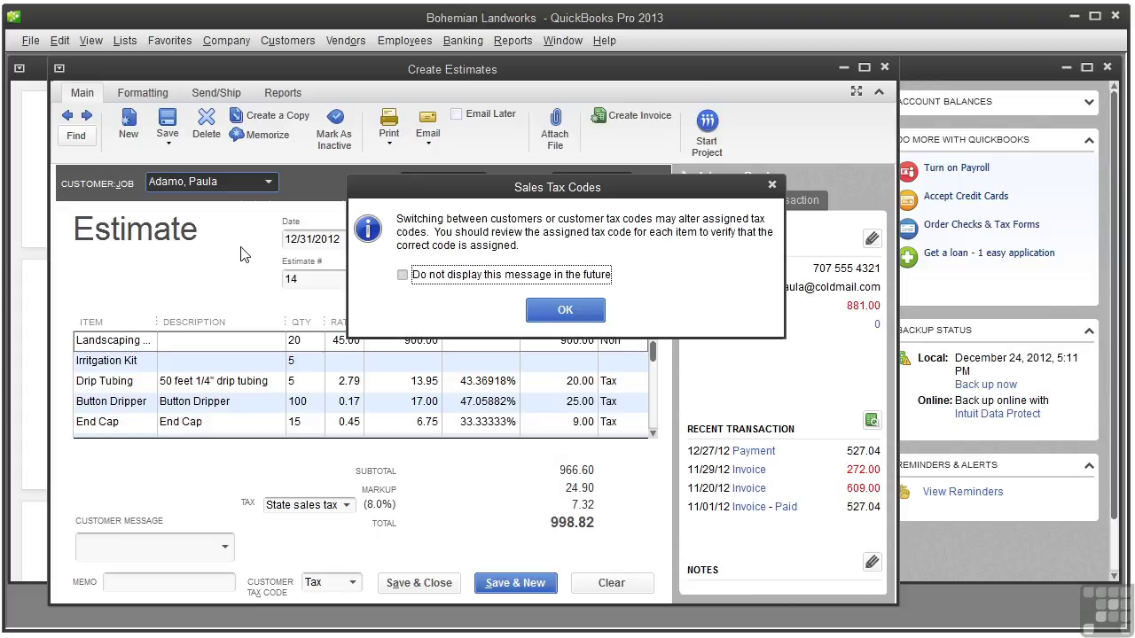
pyautogui.click(574, 312)
pyautogui.click(564, 312)
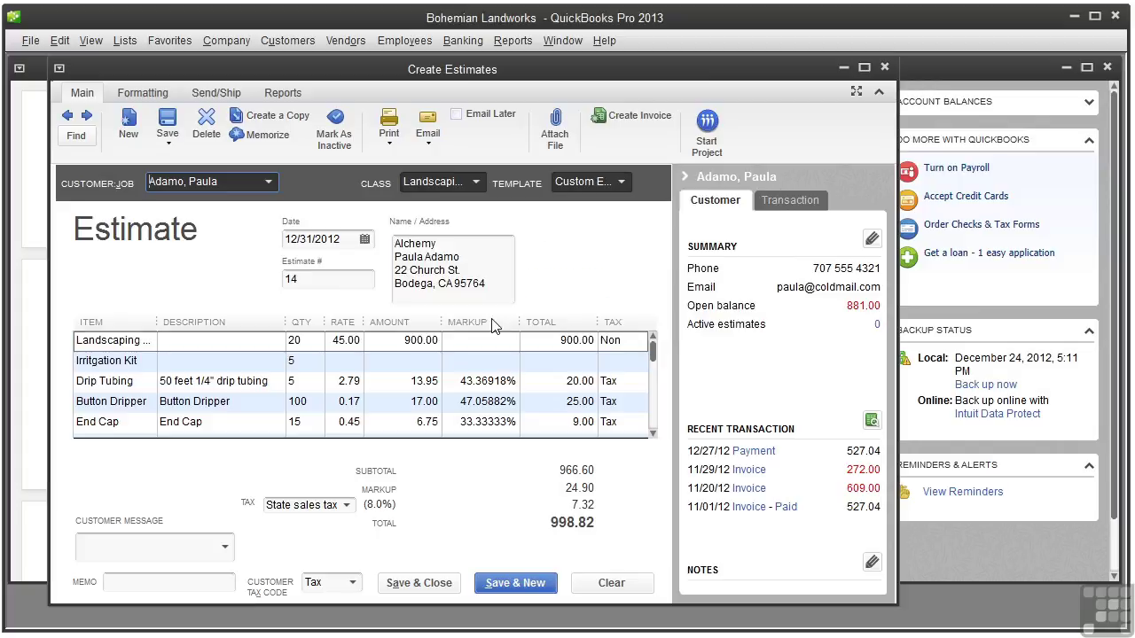
# Set the landscaping quantity to 40 and the irrigation kit quantity to 10, save the estimate, and close it and the Memorized Transaction List.
pyautogui.click(296, 341)
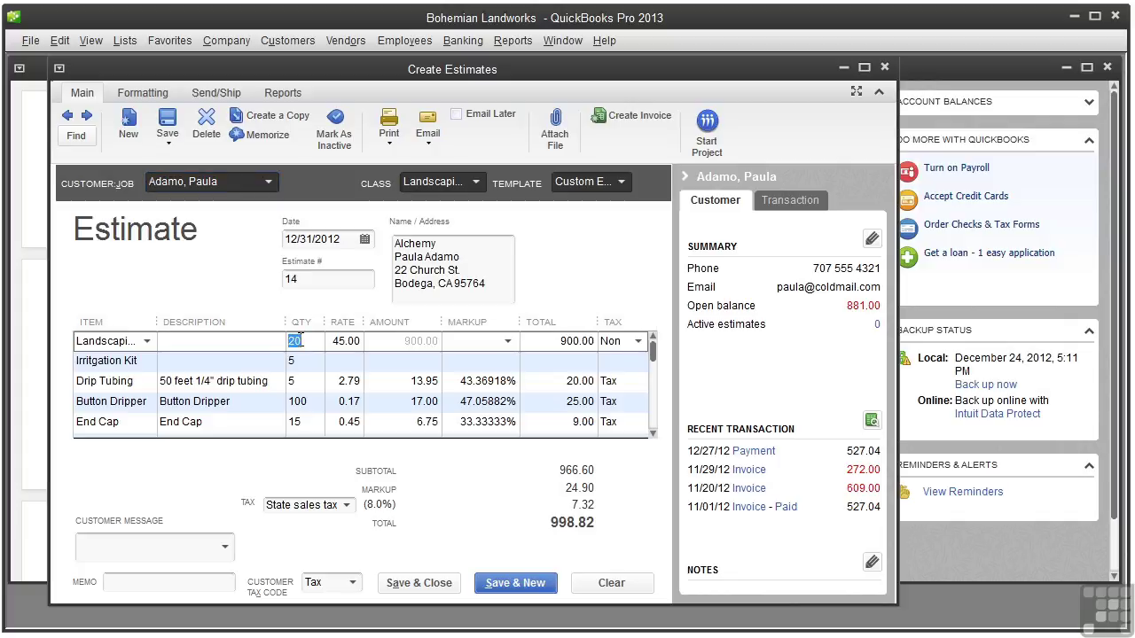
pyautogui.write('40')
pyautogui.click(298, 358)
pyautogui.write('10')
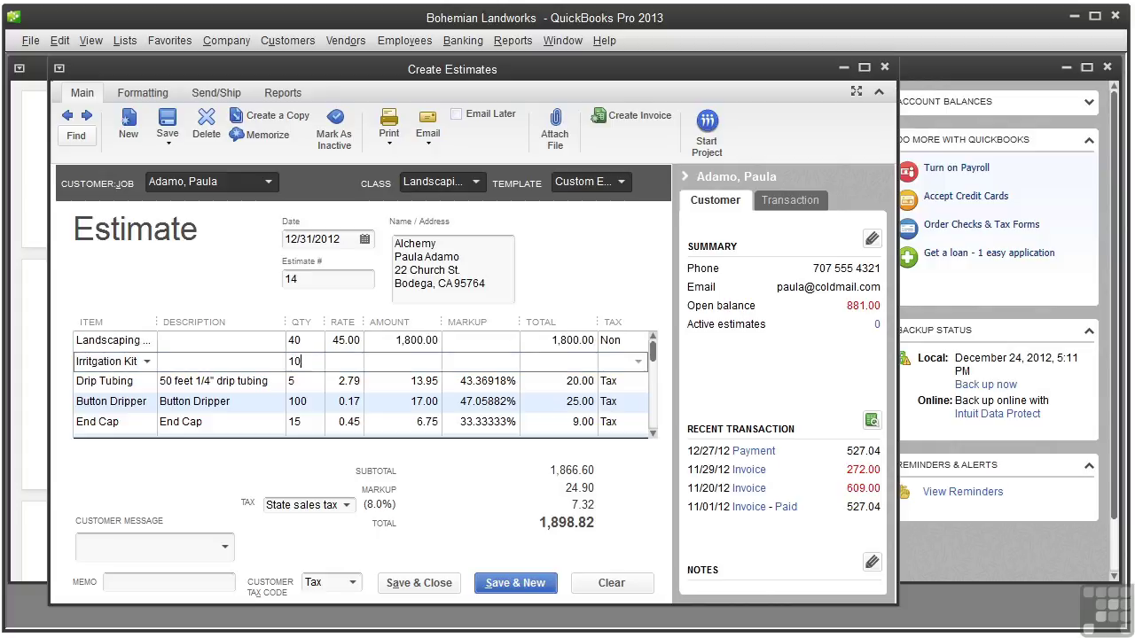
pyautogui.press('Tab')
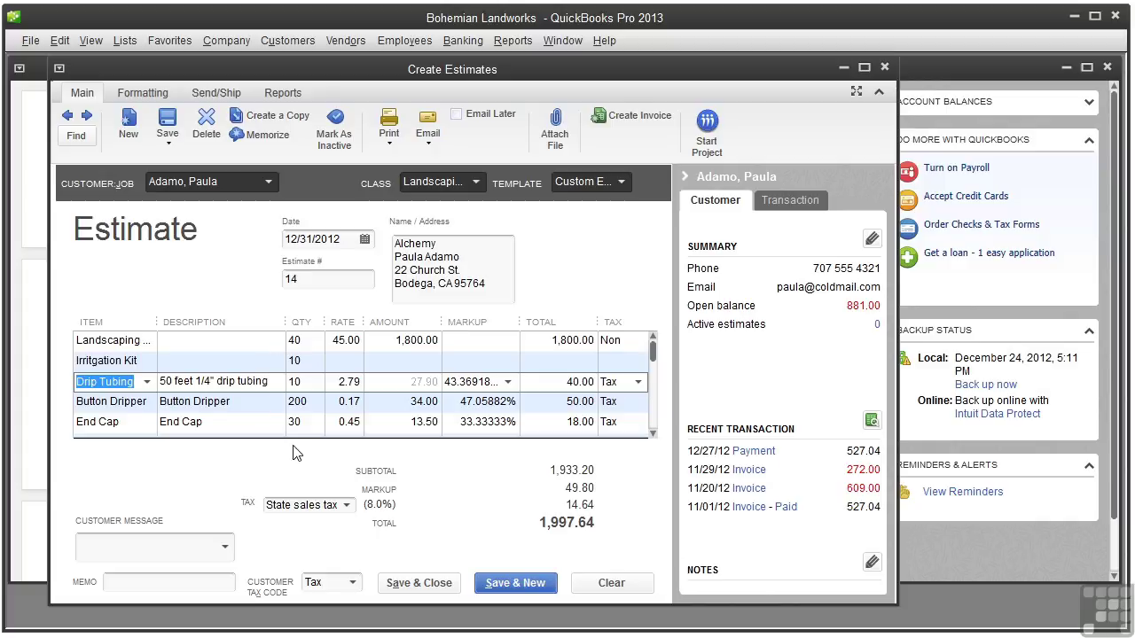
pyautogui.click(422, 585)
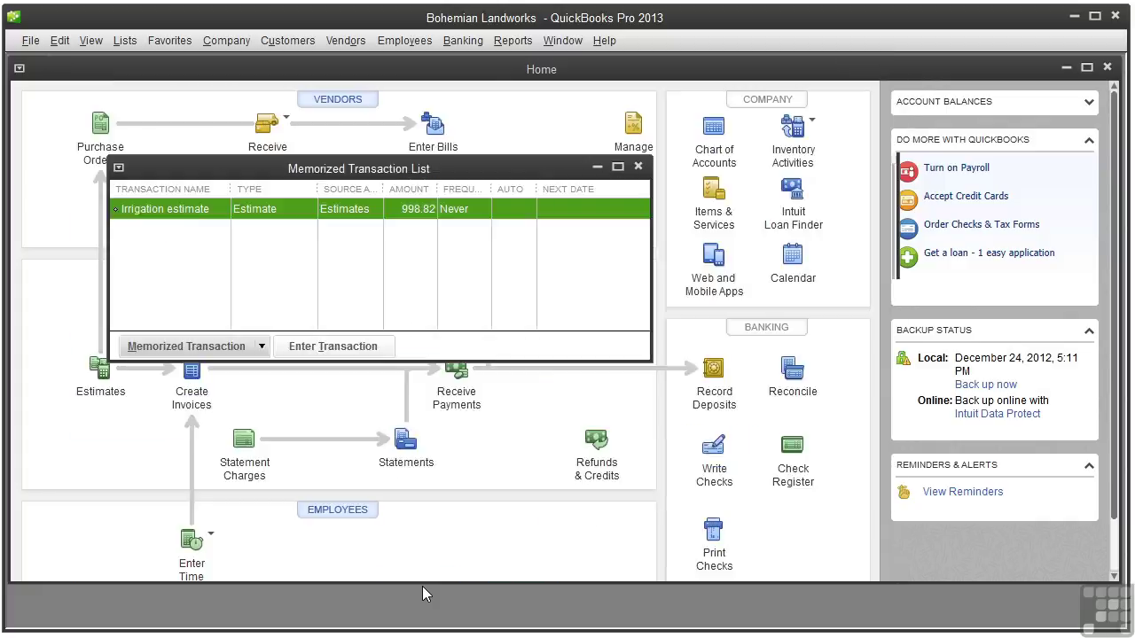
pyautogui.click(639, 167)
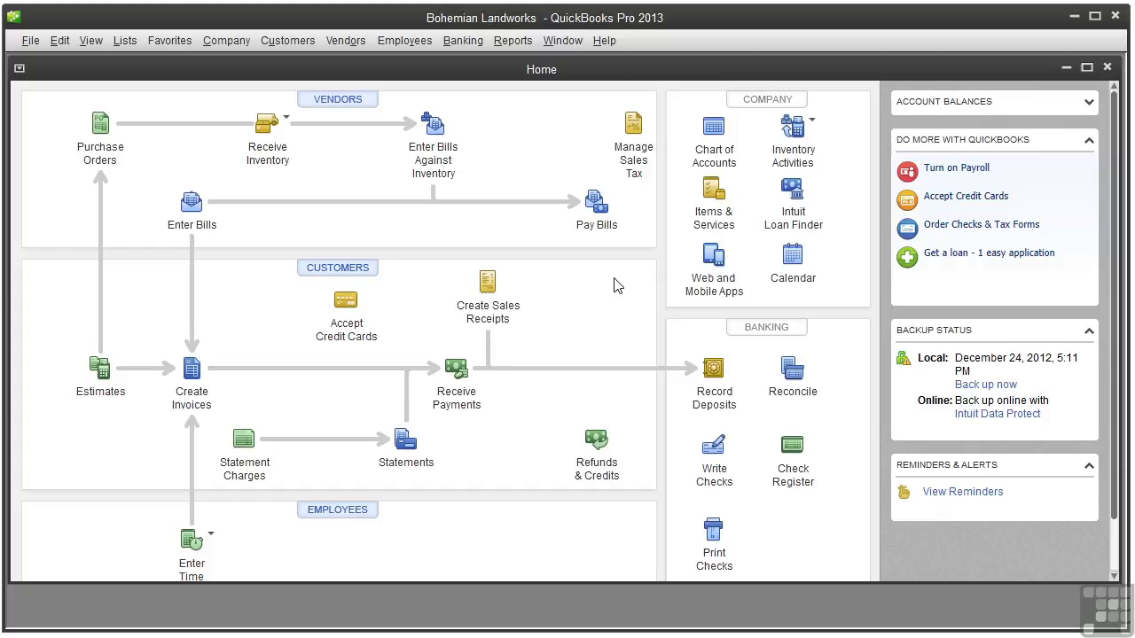
# Open the 5,287.92 estimate from the Customer Center's estimate transactions, mark it inactive, and save the change without assigning classes.
pyautogui.click(370, 275)
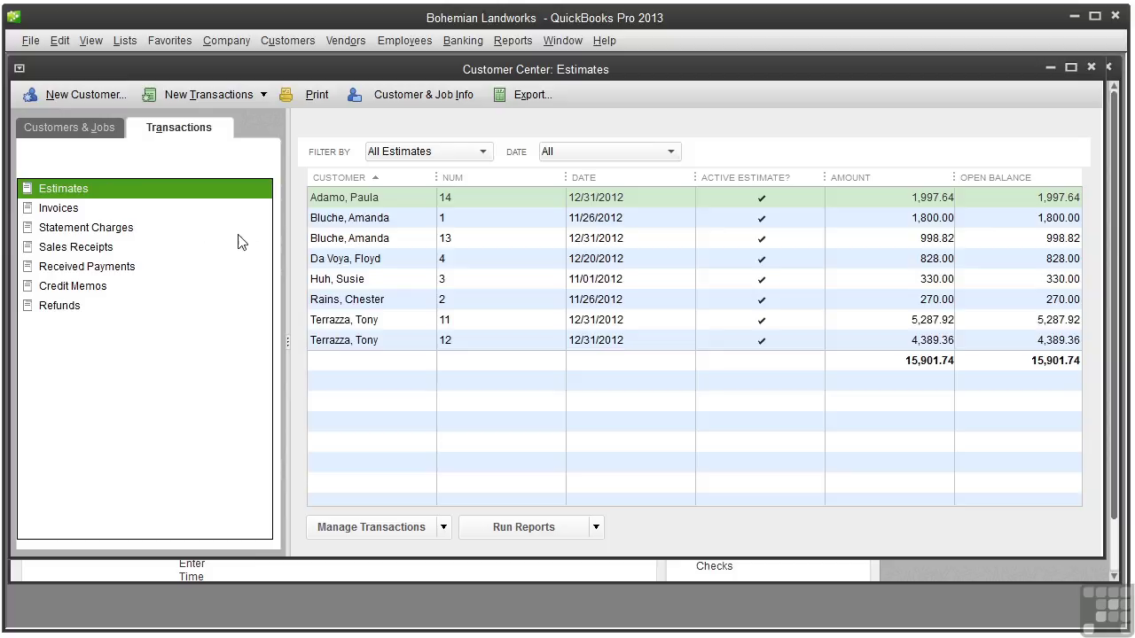
pyautogui.doubleClick(493, 321)
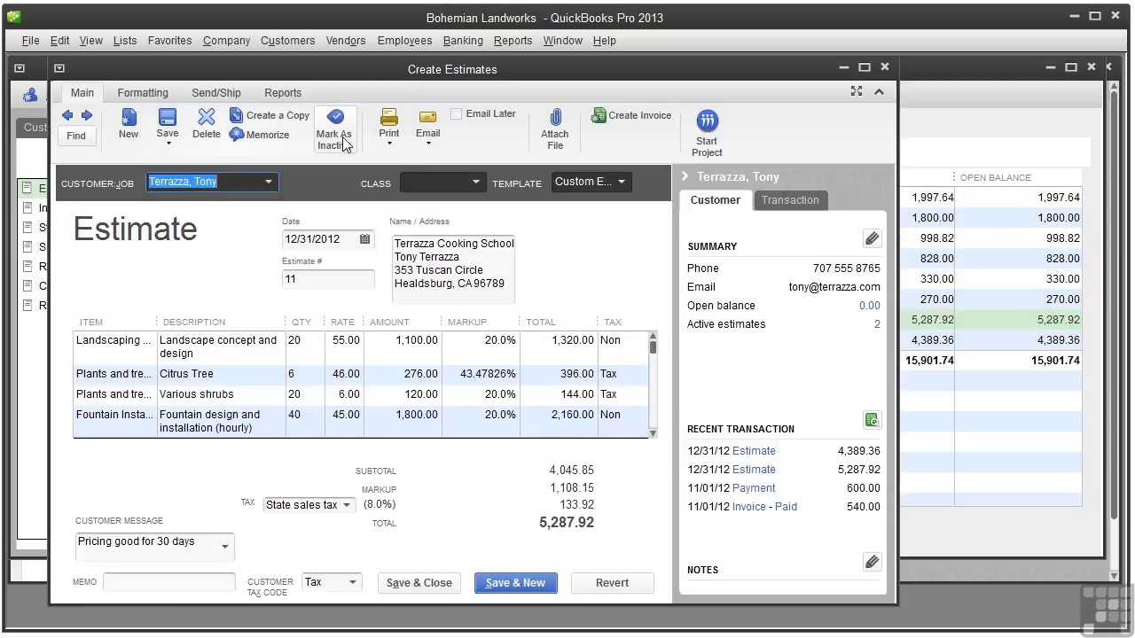
pyautogui.click(344, 146)
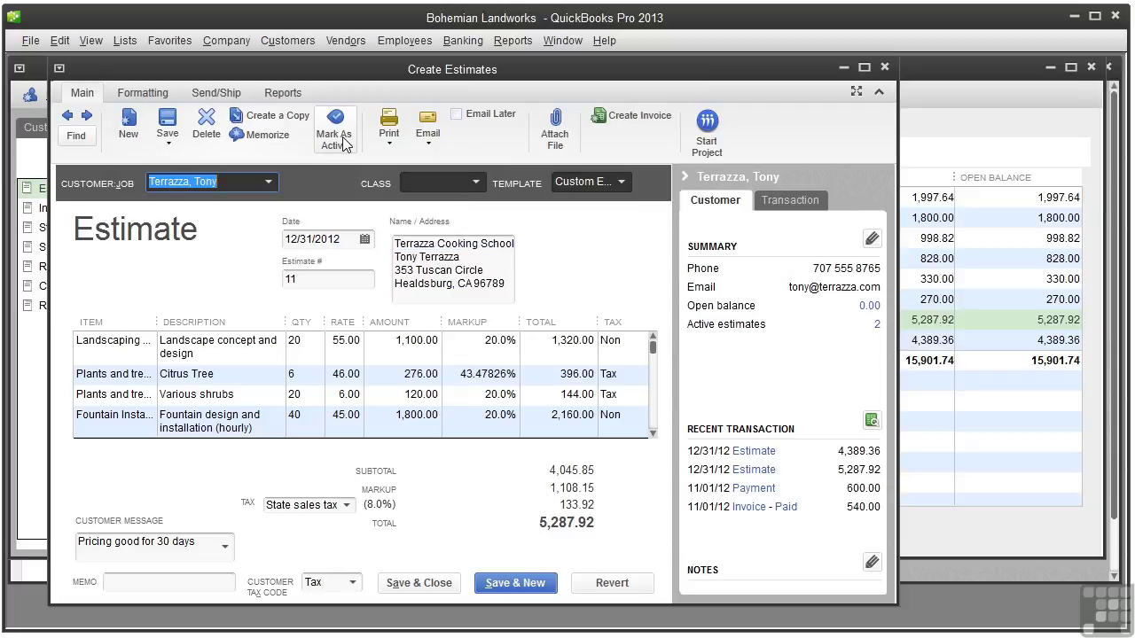
pyautogui.click(432, 582)
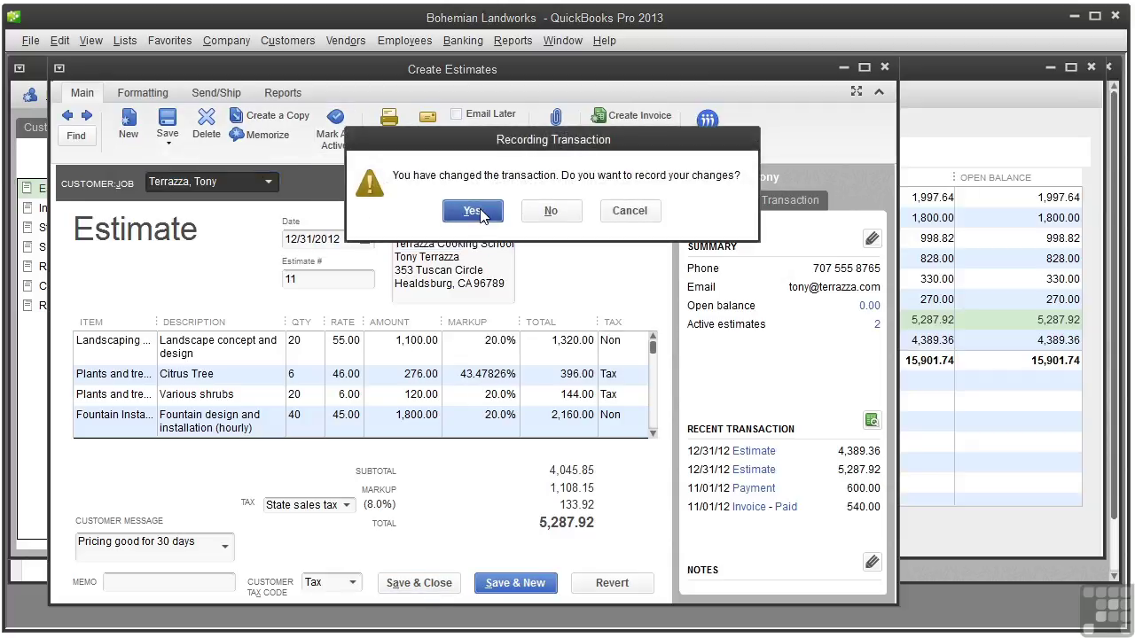
pyautogui.click(473, 213)
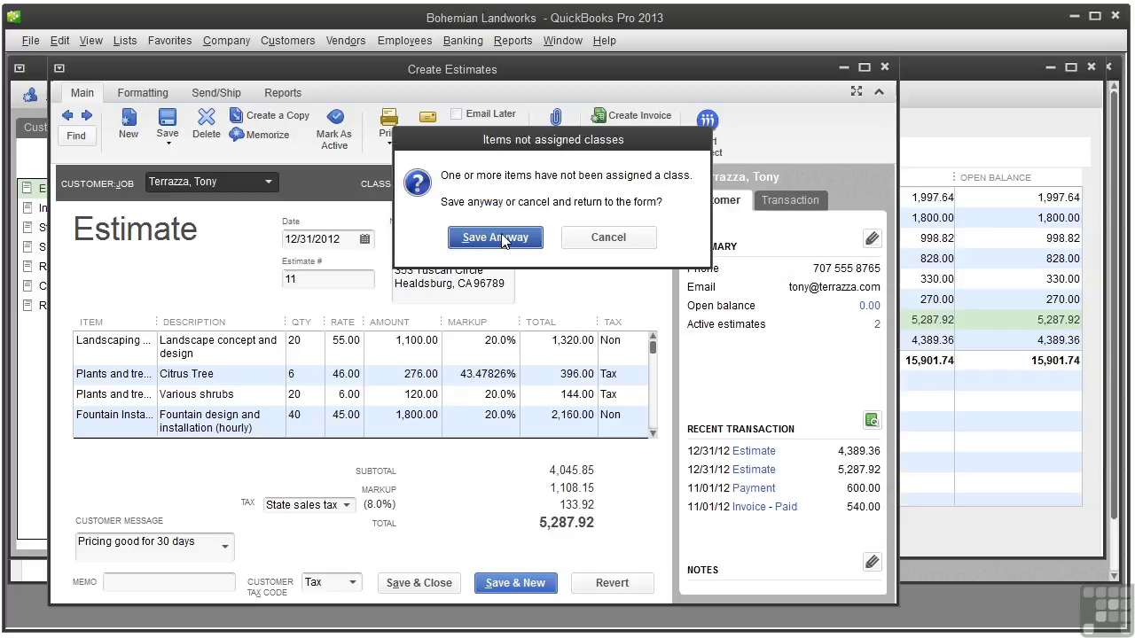
pyautogui.click(502, 238)
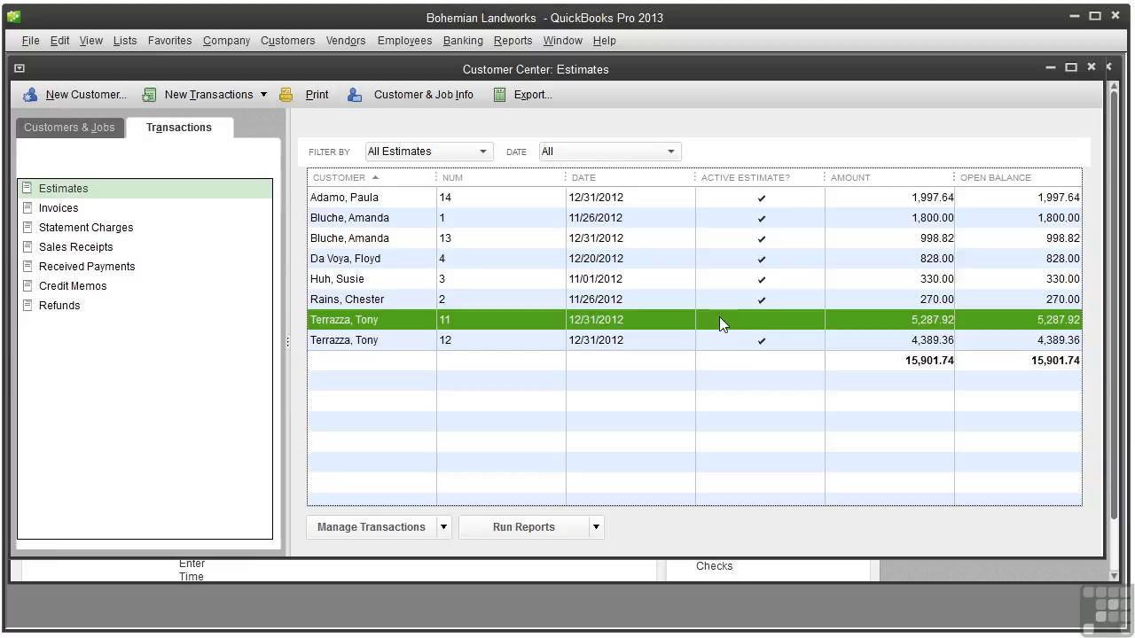
# Reopen the inactive 5,287.92 estimate, delete it with confirmation, and close the estimate window.
pyautogui.doubleClick(667, 324)
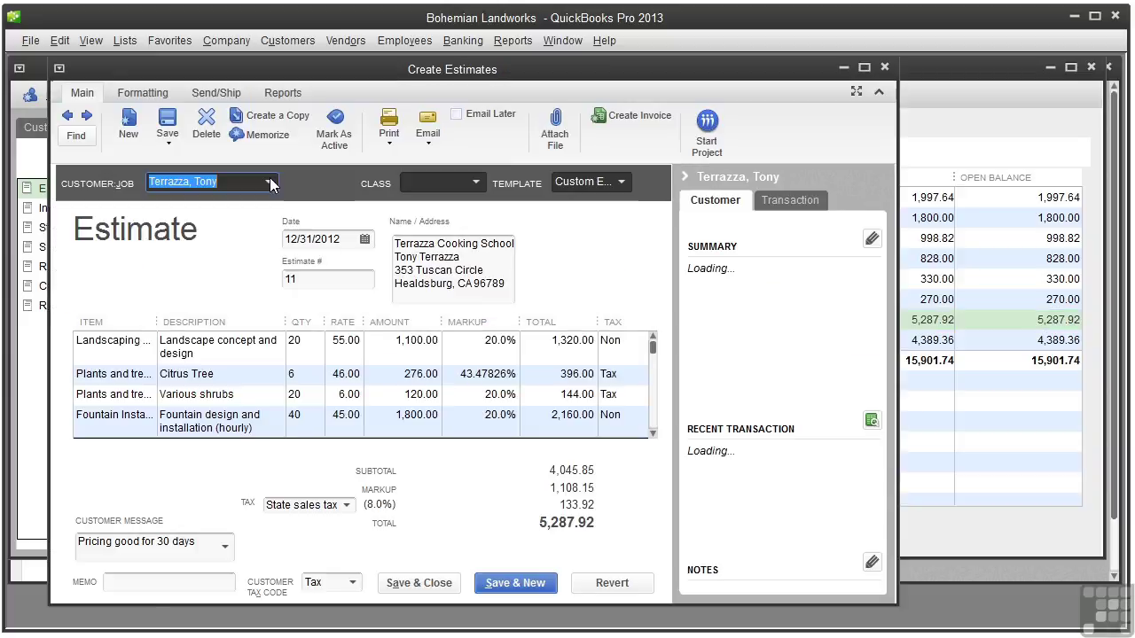
pyautogui.click(210, 124)
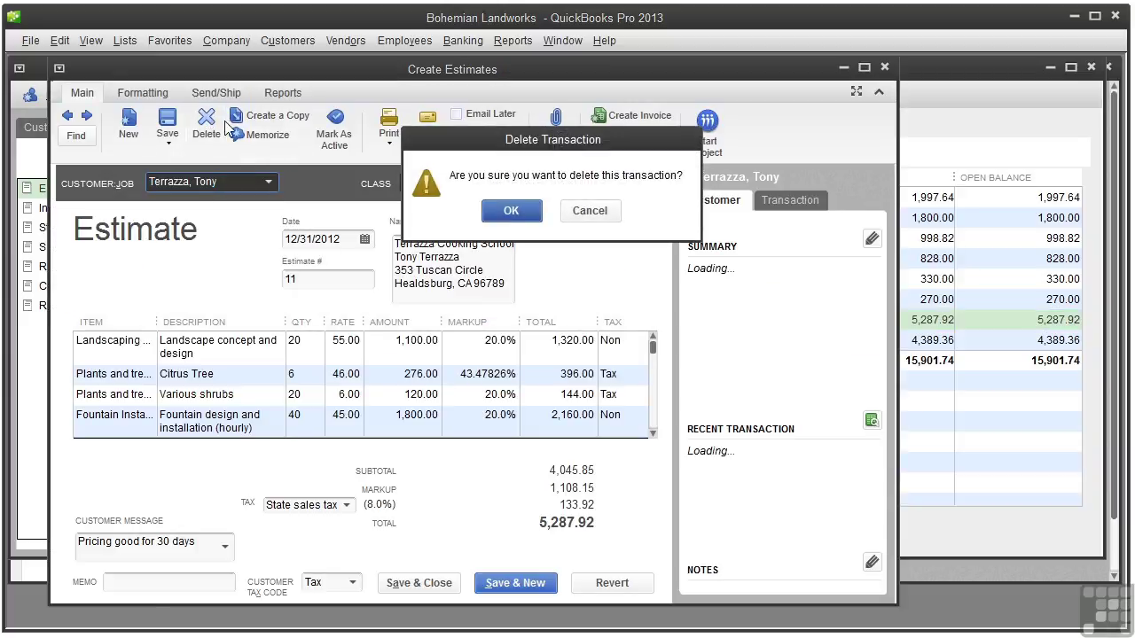
pyautogui.click(509, 215)
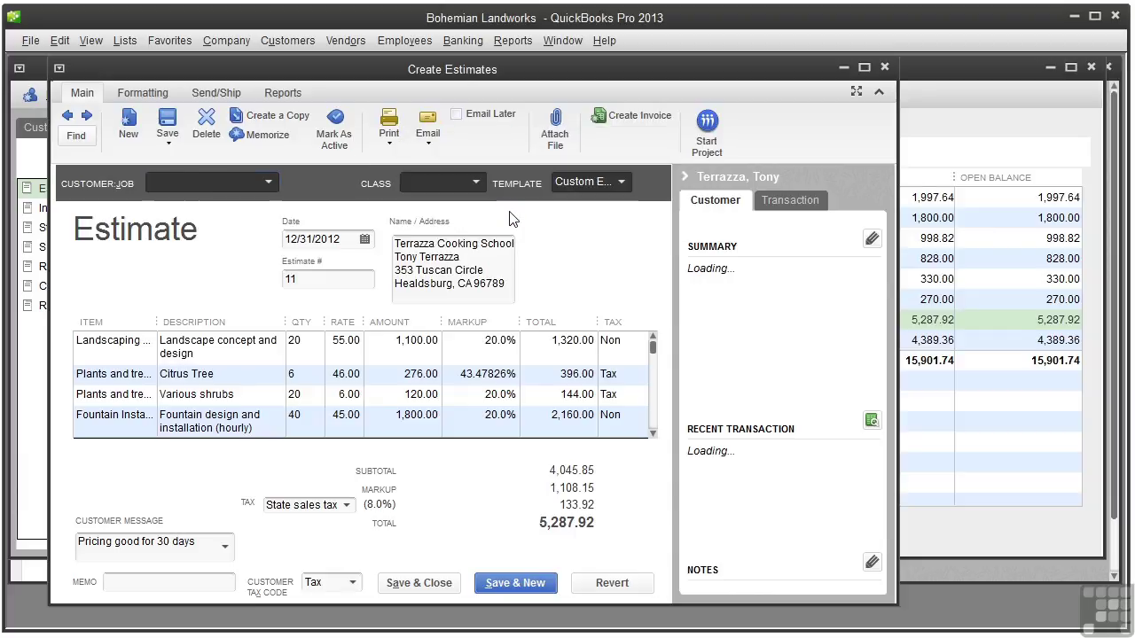
pyautogui.click(885, 68)
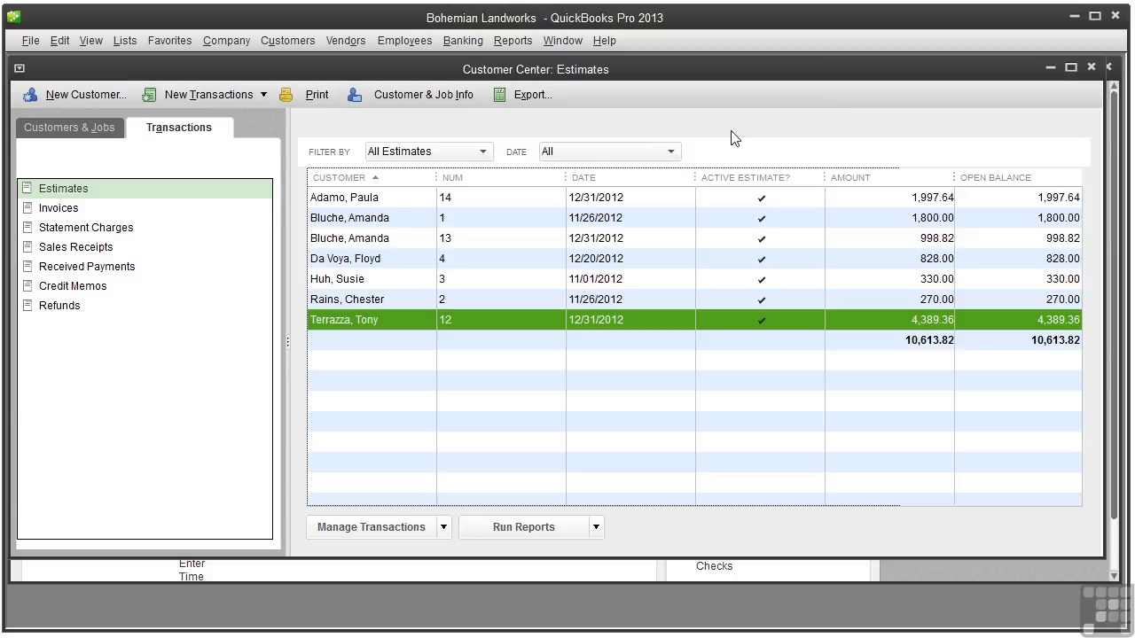